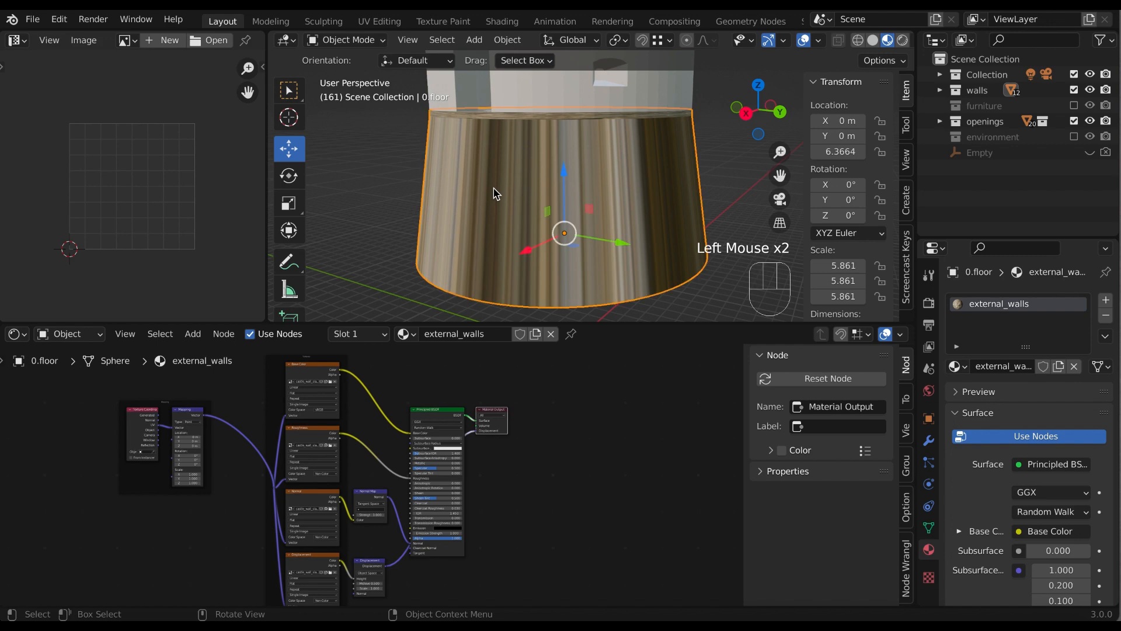
# Unwrap the whole 0.floor tower base mesh with Smart UV Project at a 66° angle limit and zero island margin.
pyautogui.press('Tab')
pyautogui.press('a')
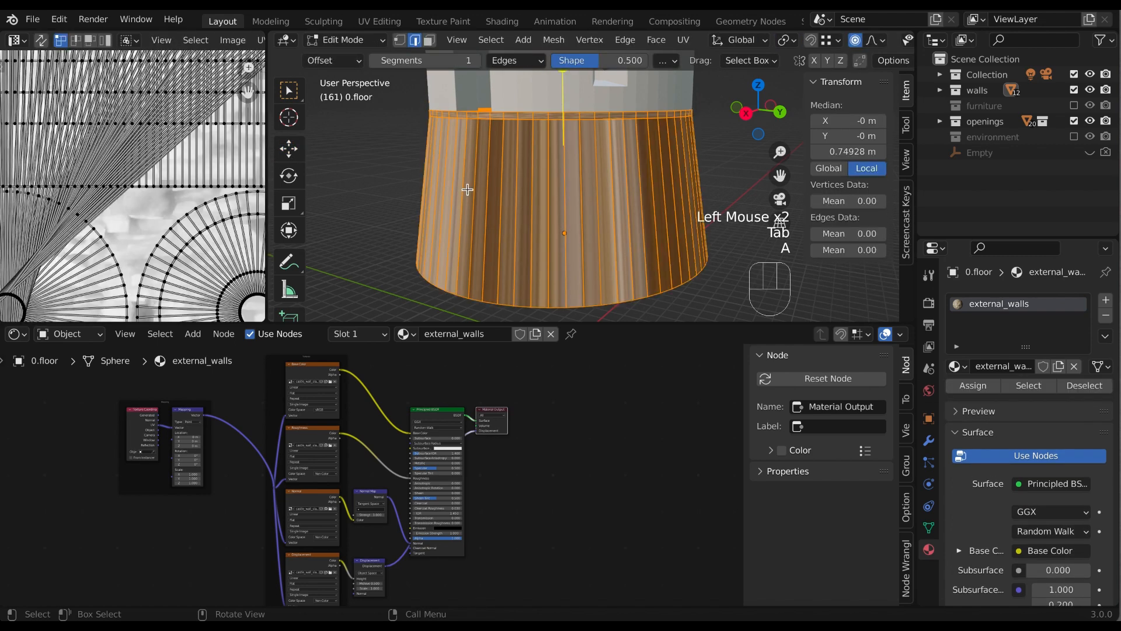
pyautogui.scroll(-2, 125, 219)
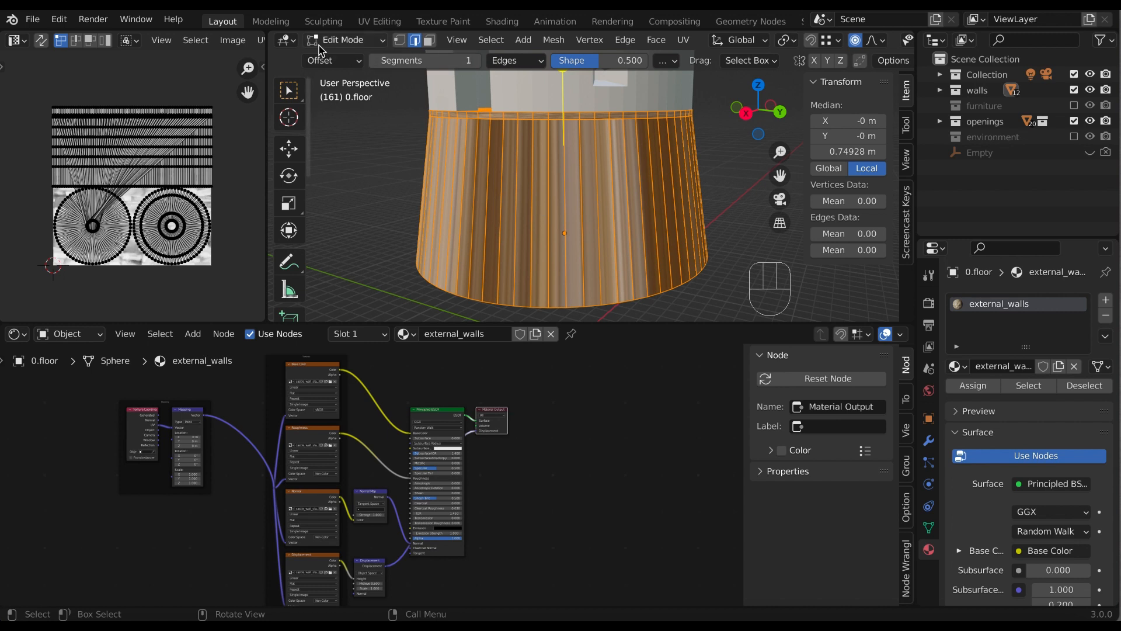
pyautogui.click(687, 41)
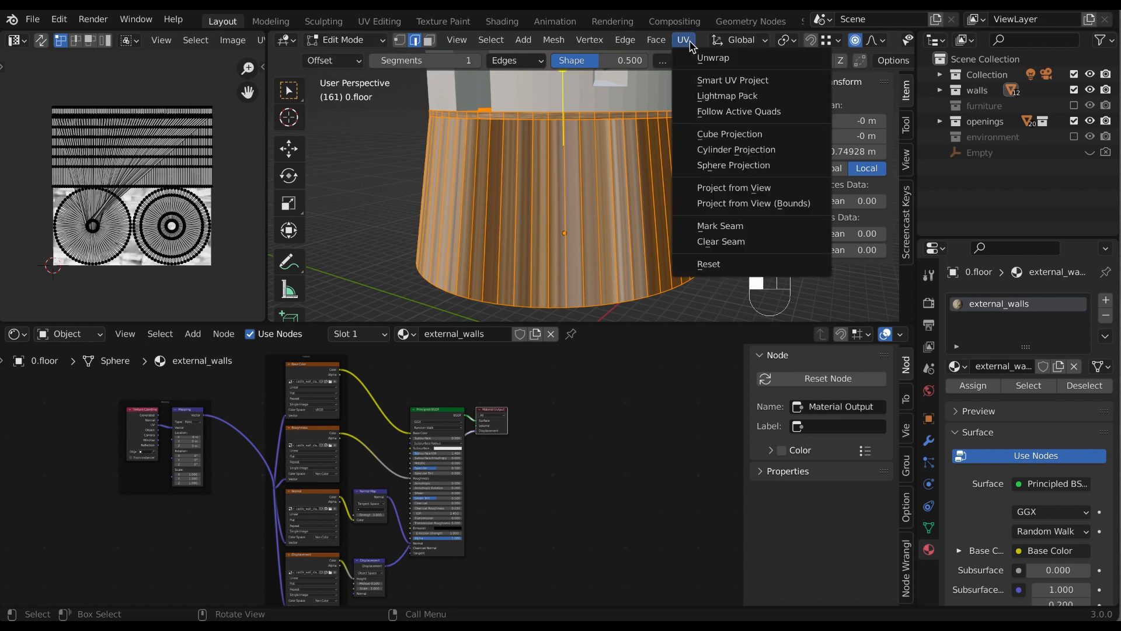
pyautogui.click(703, 88)
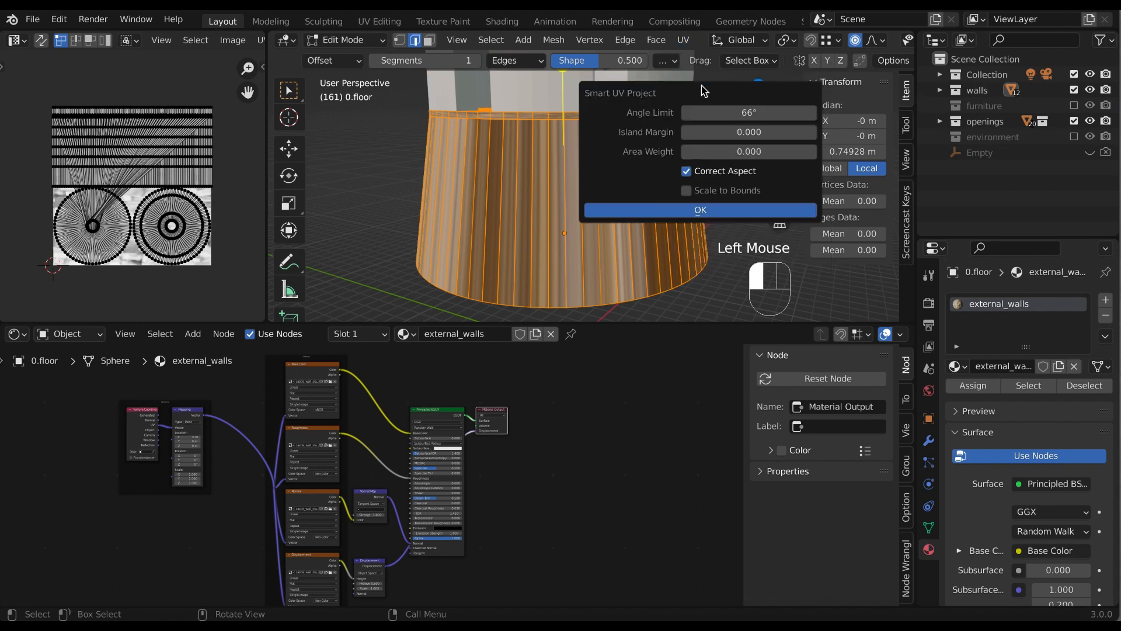
pyautogui.click(700, 211)
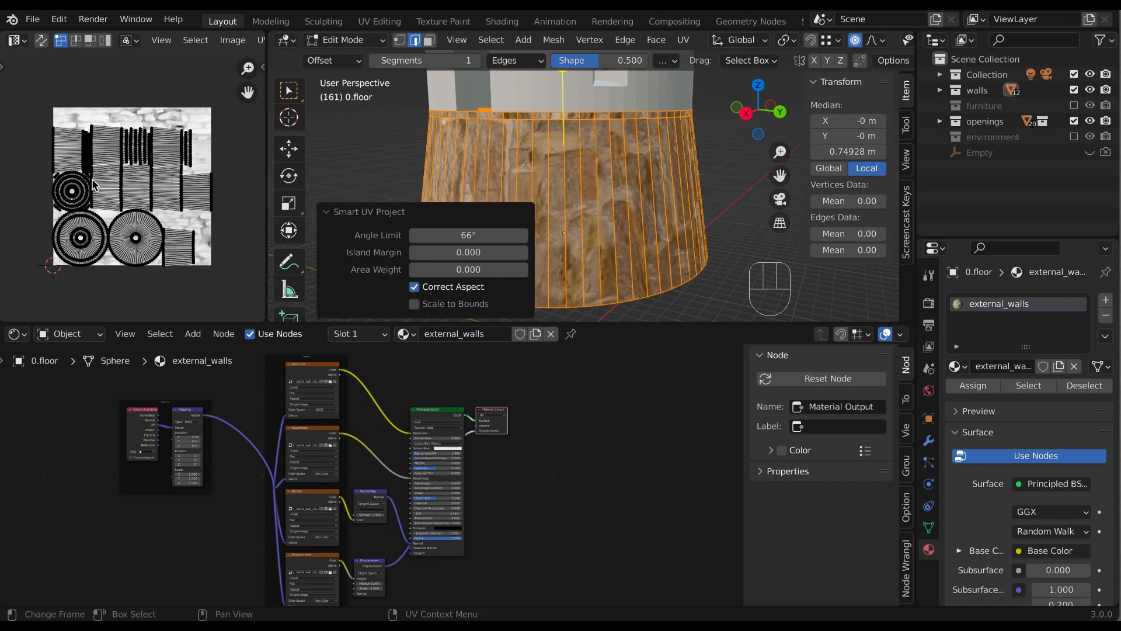
pyautogui.scroll(-2, 683, 201)
pyautogui.scroll(2, 683, 202)
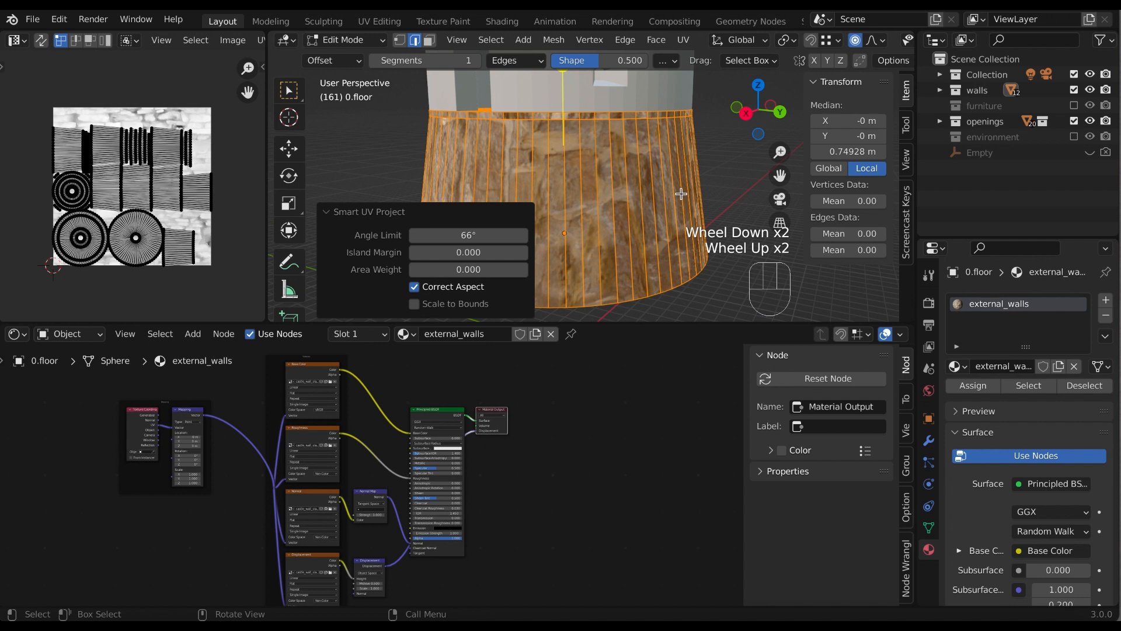
pyautogui.scroll(-1, 681, 193)
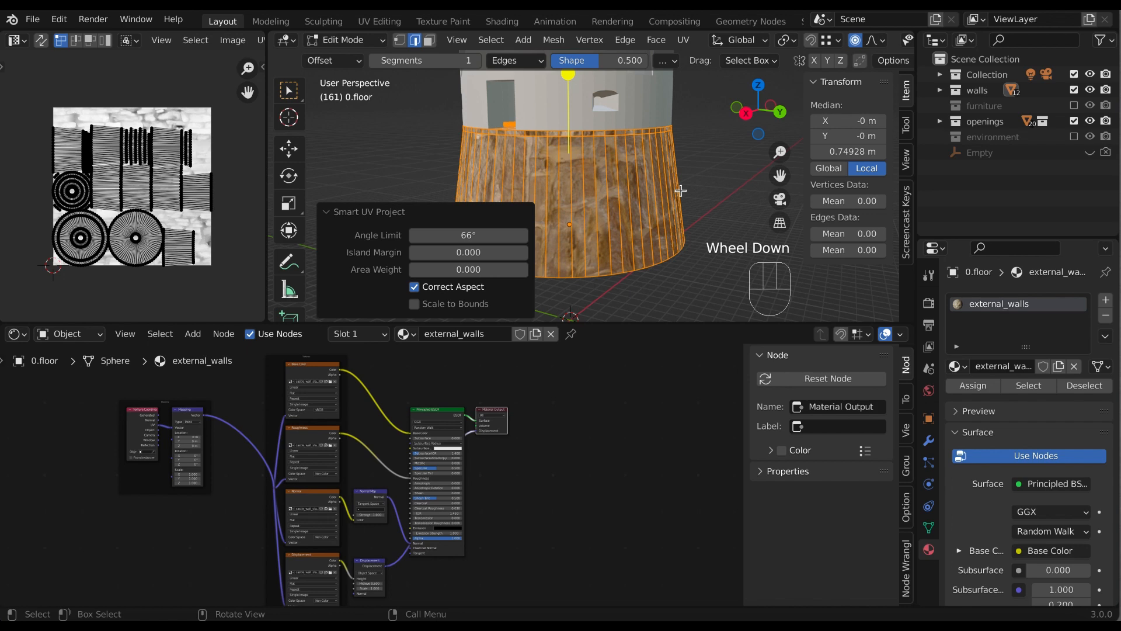
pyautogui.scroll(-1, 706, 202)
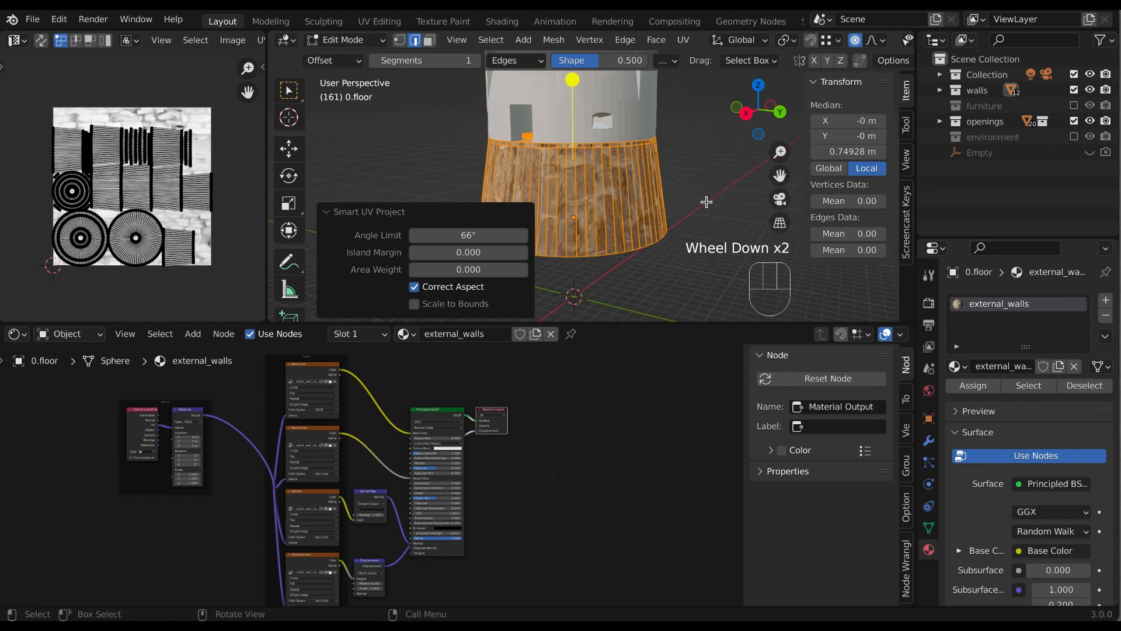
pyautogui.press('Tab')
pyautogui.scroll(1, 704, 204)
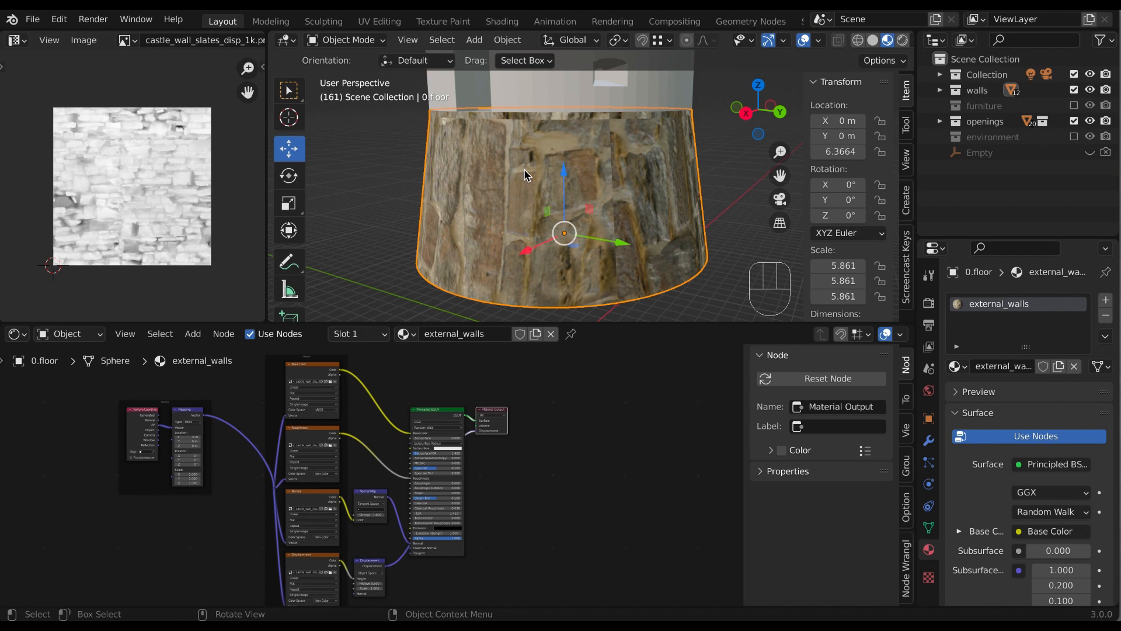
# Enlarge the UV editing area and scale all UV islands of the tower base up by about 6.9.
pyautogui.press('Tab')
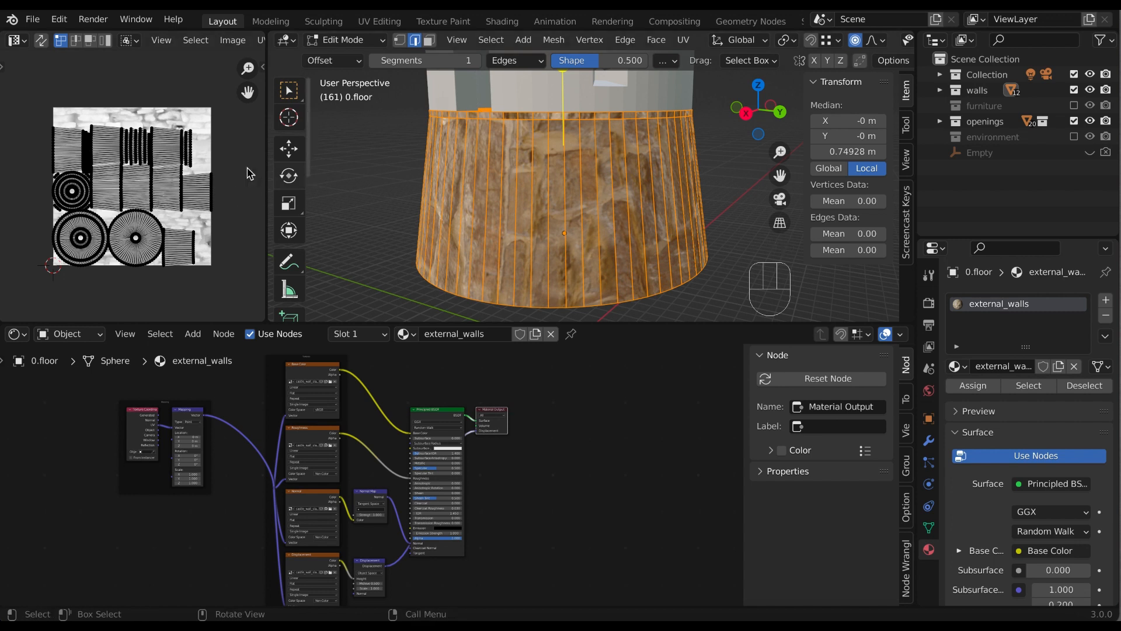
pyautogui.moveTo(253, 323); pyautogui.dragTo(261, 420)
pyautogui.moveTo(267, 372); pyautogui.dragTo(317, 377)
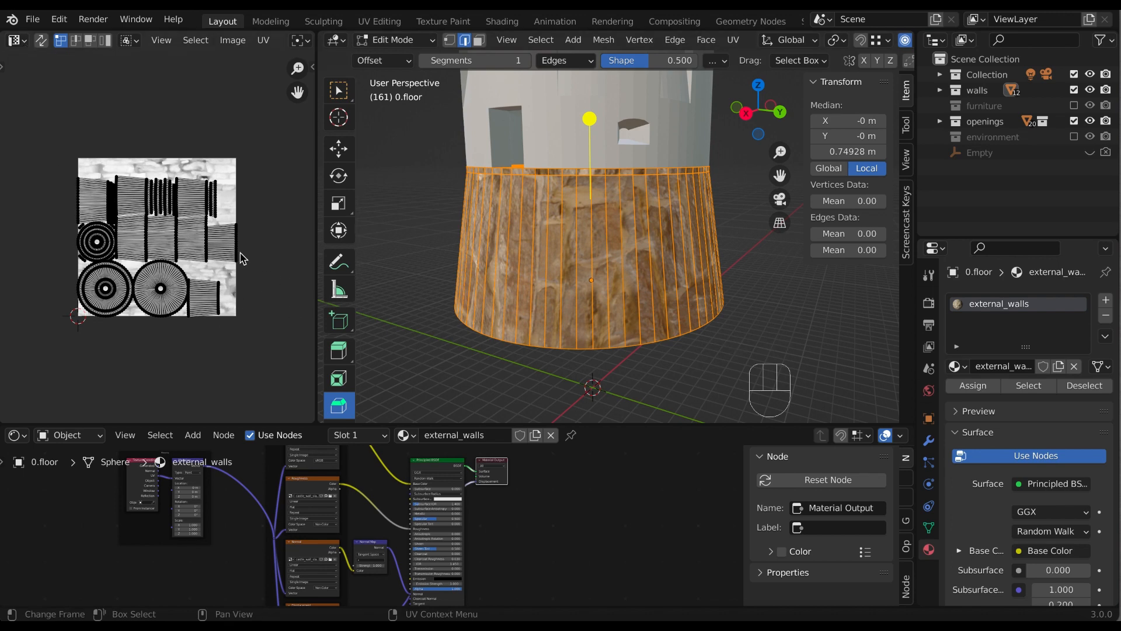
pyautogui.press('a')
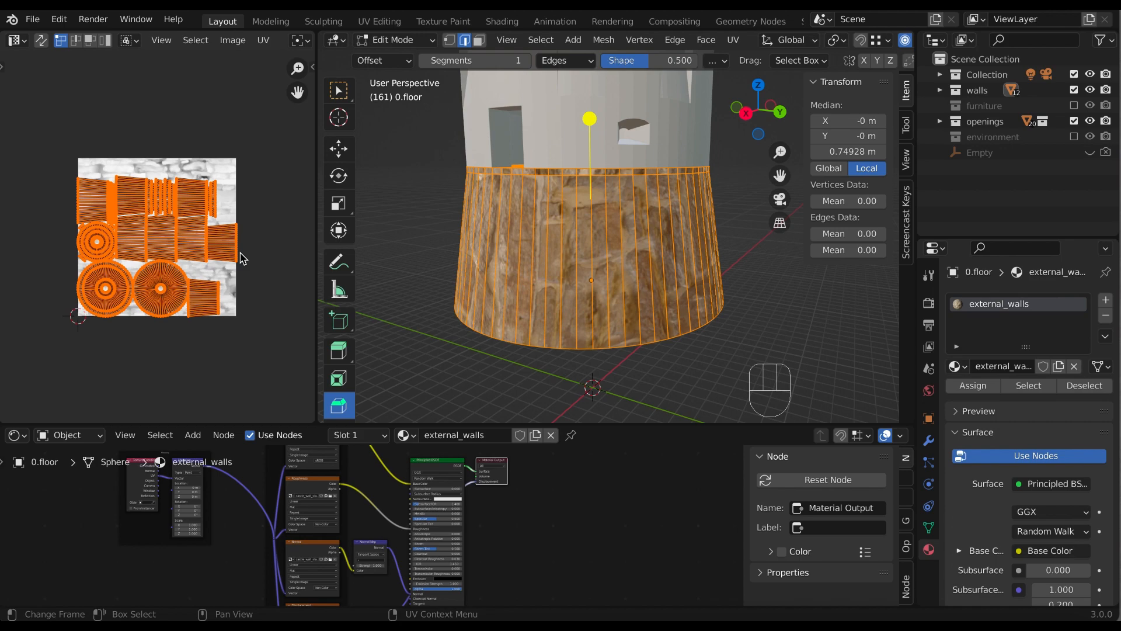
pyautogui.press('s')
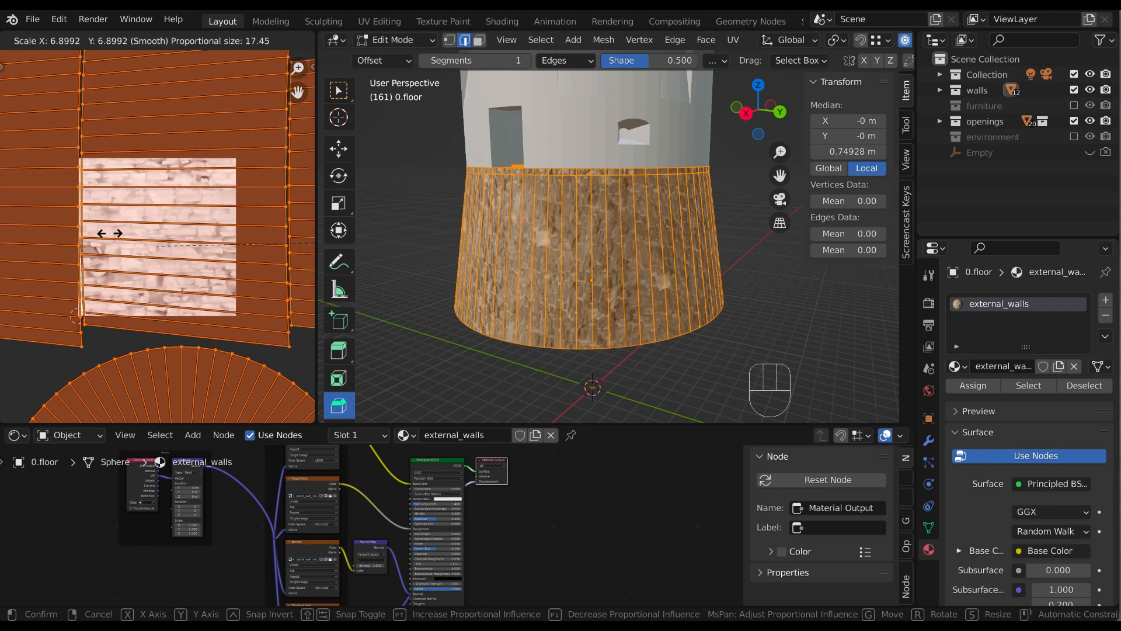
pyautogui.click(109, 233)
pyautogui.scroll(-4, 49, 254)
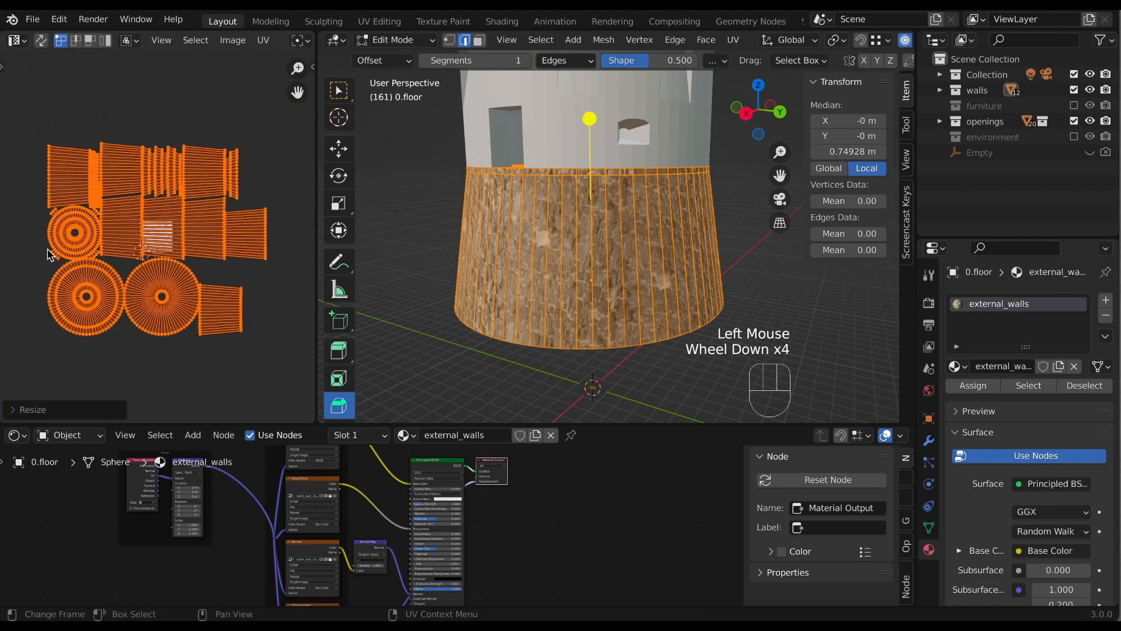
pyautogui.scroll(1, 598, 188)
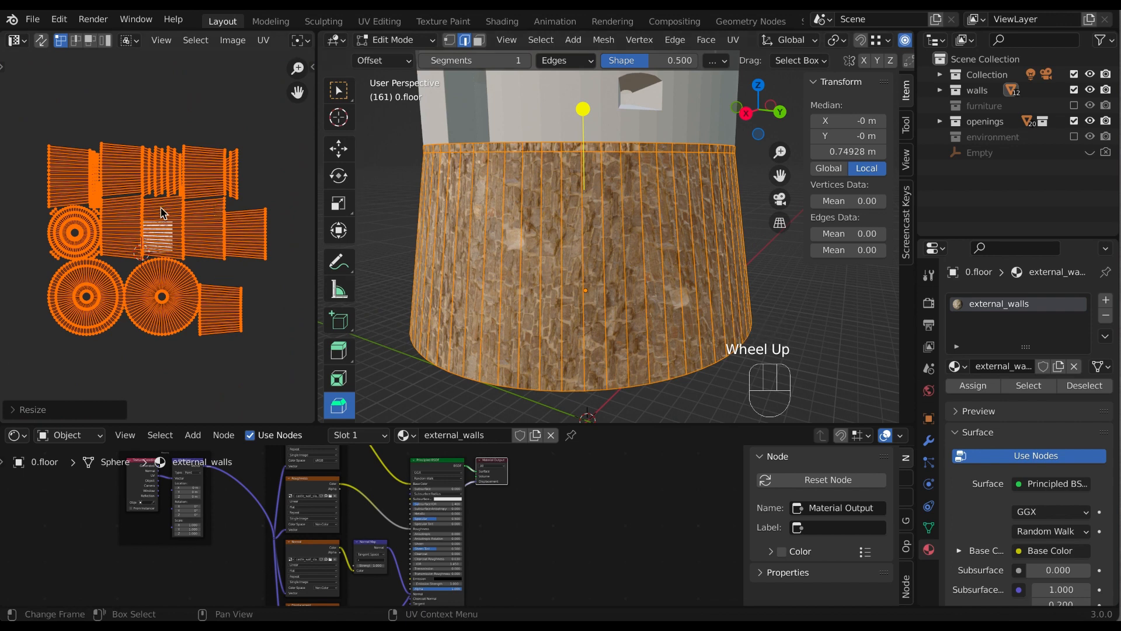
# Rotate all UV islands of the tower base by 90 degrees so the stone courses run horizontally.
pyautogui.write('rz')
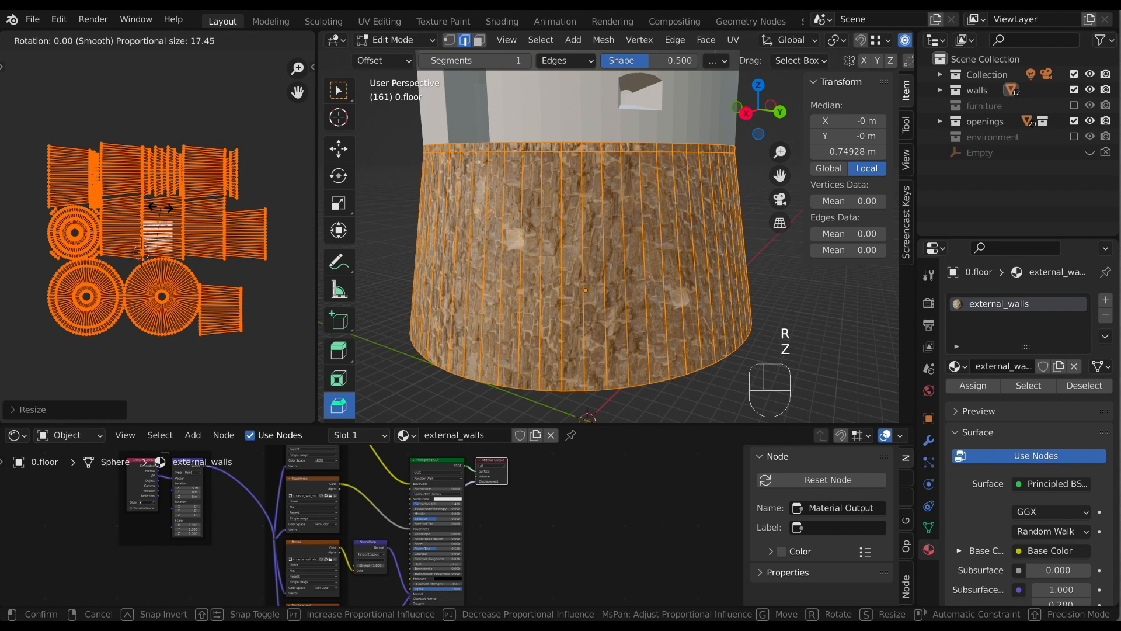
pyautogui.write('90')
pyautogui.press('Return')
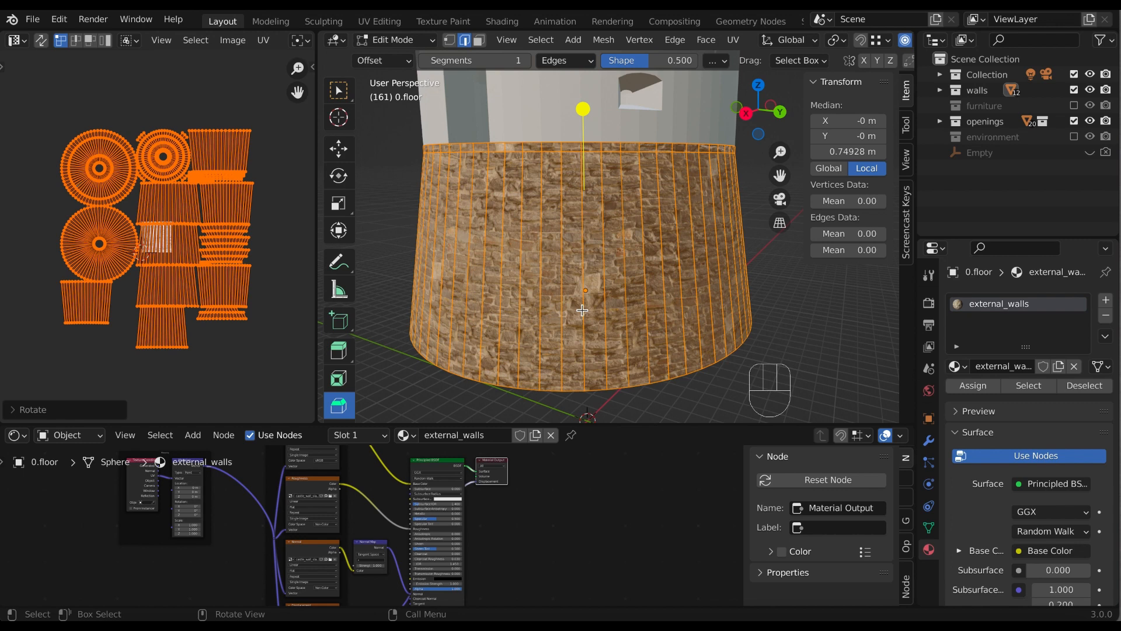
pyautogui.scroll(2, 578, 304)
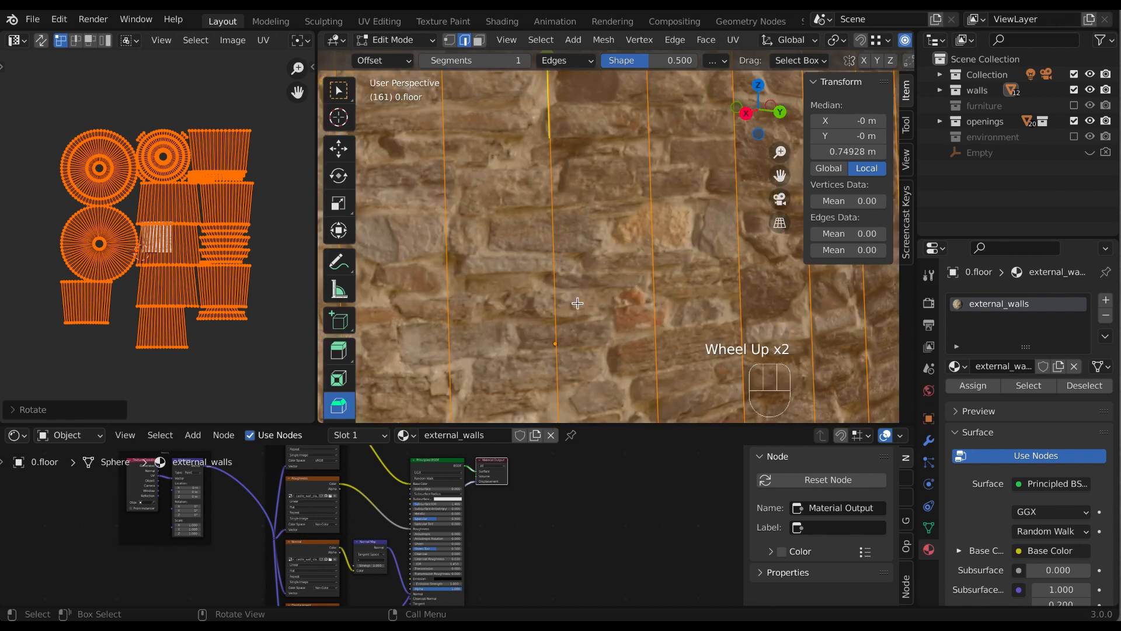
pyautogui.scroll(-2, 578, 303)
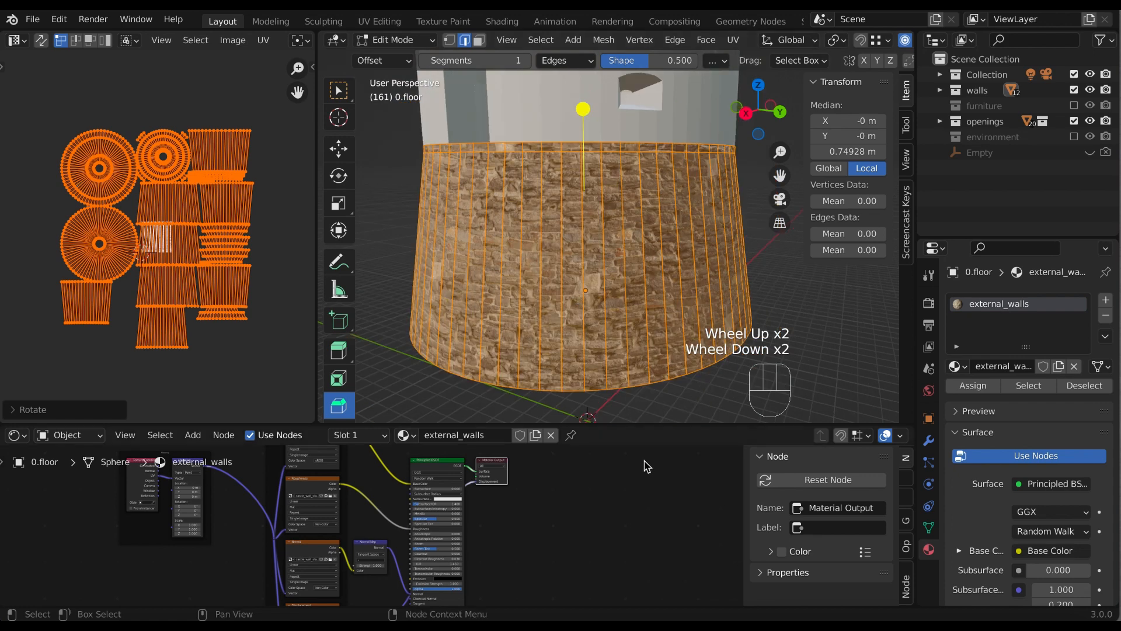
# Leave mesh editing and set the Normal Map node's strength to 1.2 in the external_walls material.
pyautogui.moveTo(643, 424); pyautogui.dragTo(643, 370)
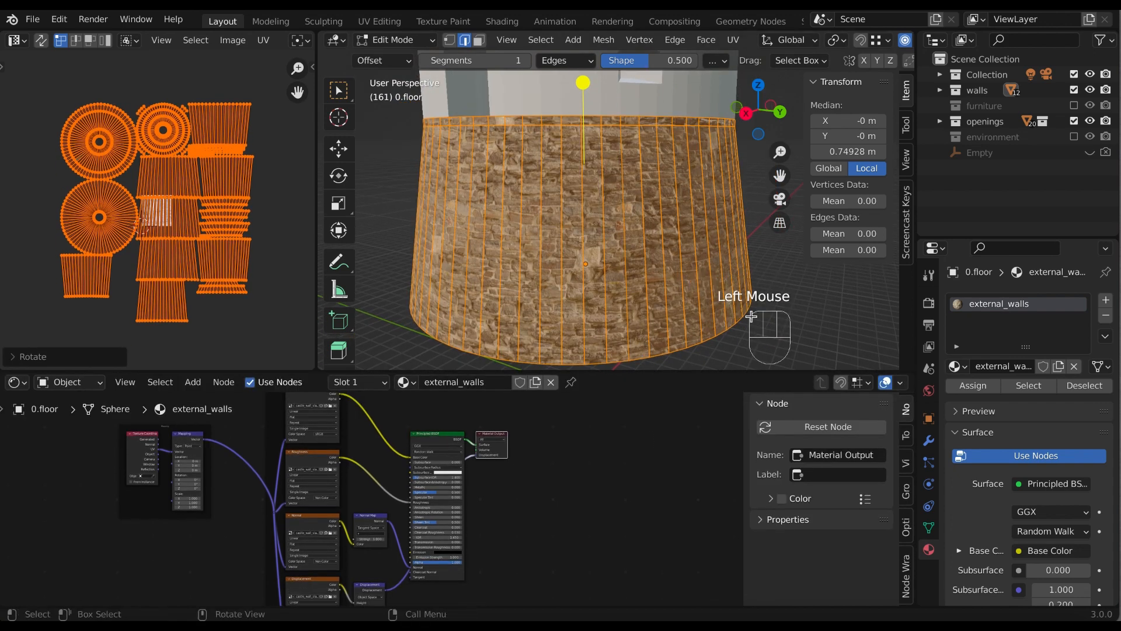
pyautogui.press('Tab')
pyautogui.scroll(1, 643, 295)
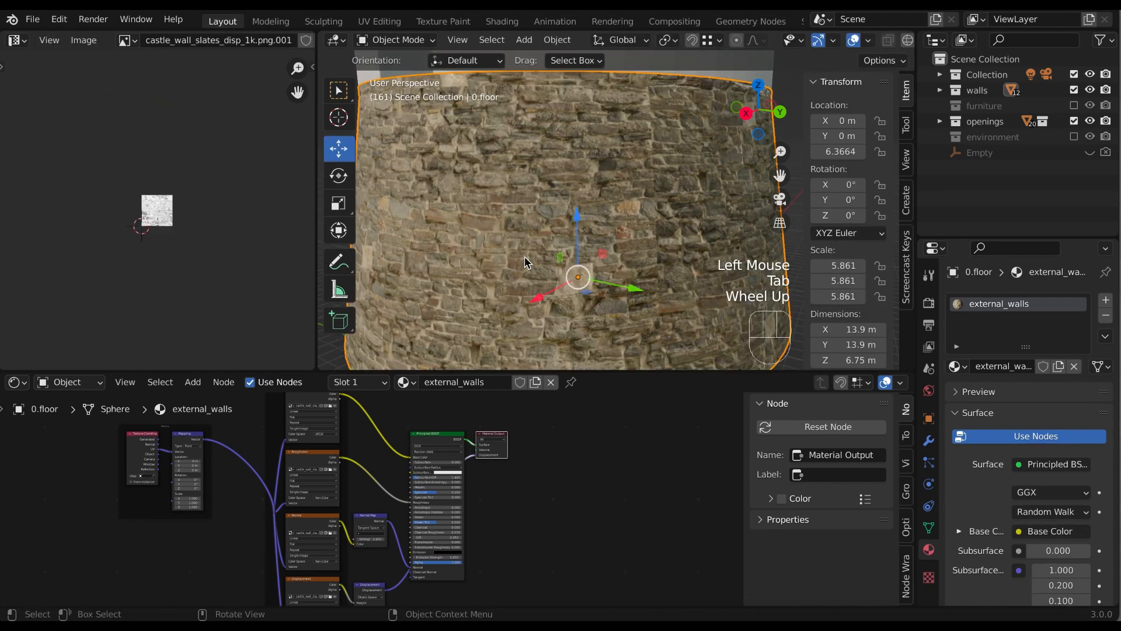
pyautogui.moveTo(525, 257); pyautogui.dragTo(543, 261, button='middle')
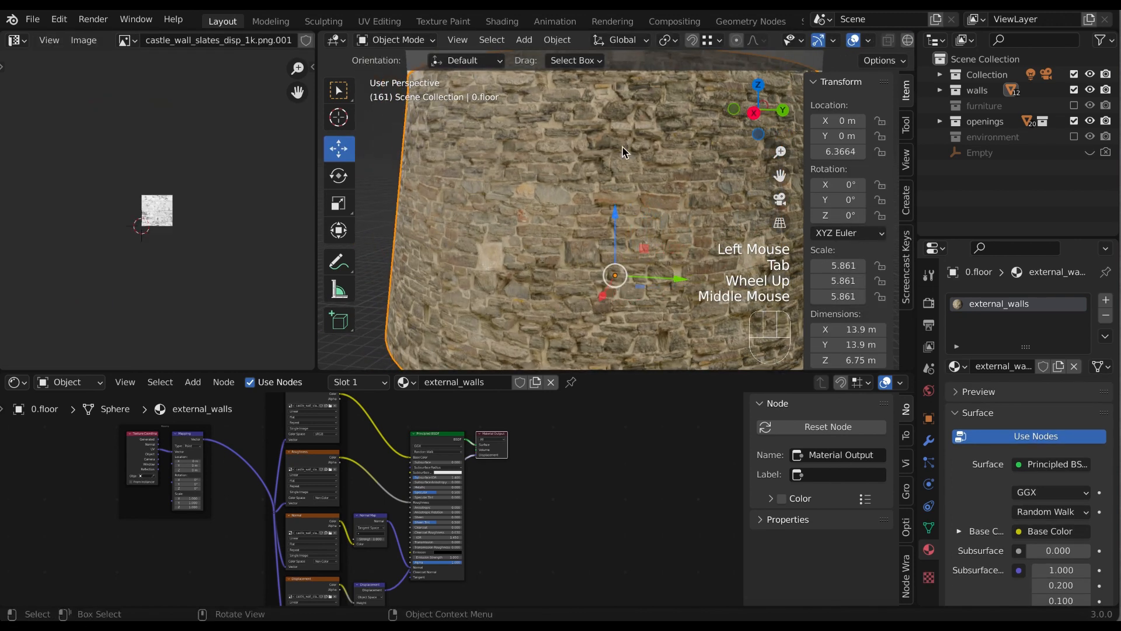
pyautogui.scroll(4, 386, 480)
pyautogui.scroll(3, 385, 480)
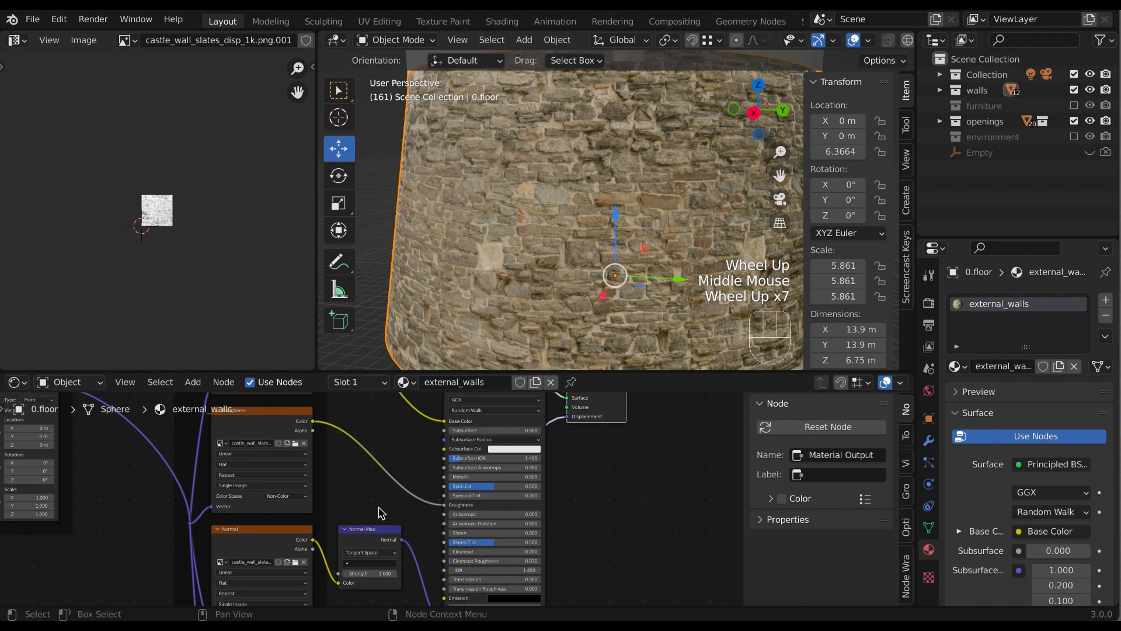
pyautogui.moveTo(382, 501); pyautogui.dragTo(384, 405, button='middle')
pyautogui.scroll(2, 357, 462)
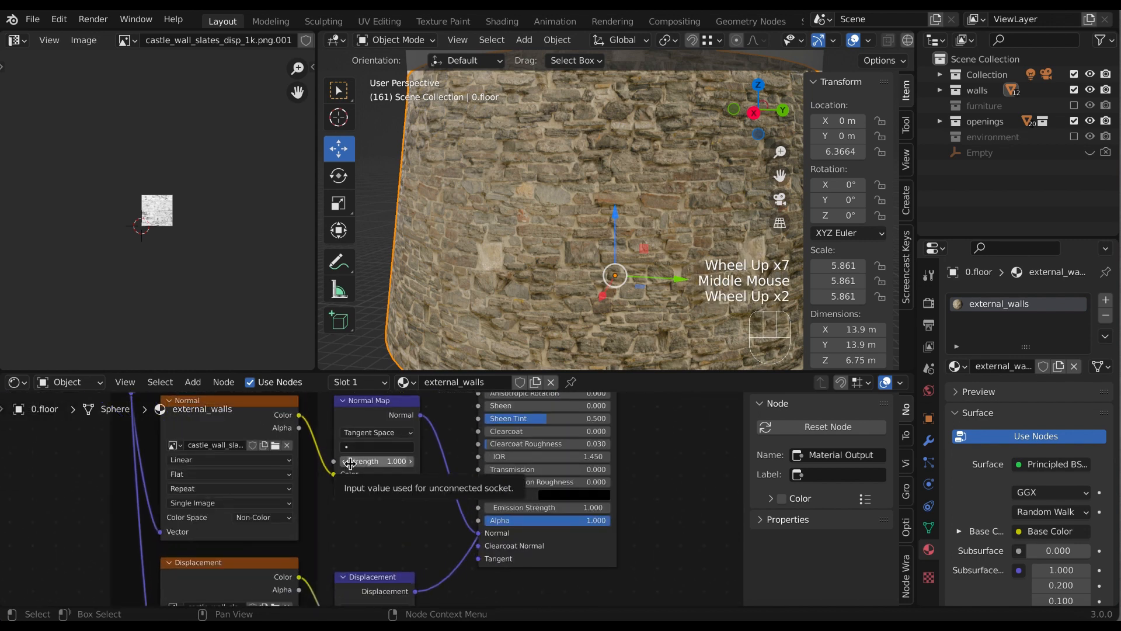
pyautogui.moveTo(350, 463); pyautogui.dragTo(438, 463)
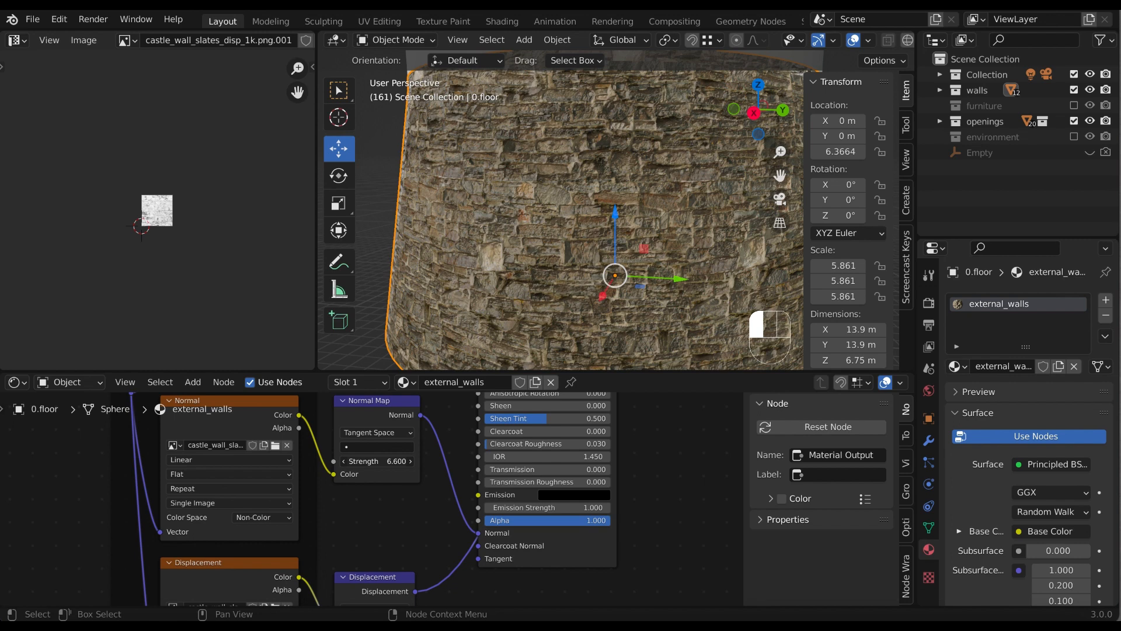
pyautogui.moveTo(377, 462); pyautogui.dragTo(330, 461)
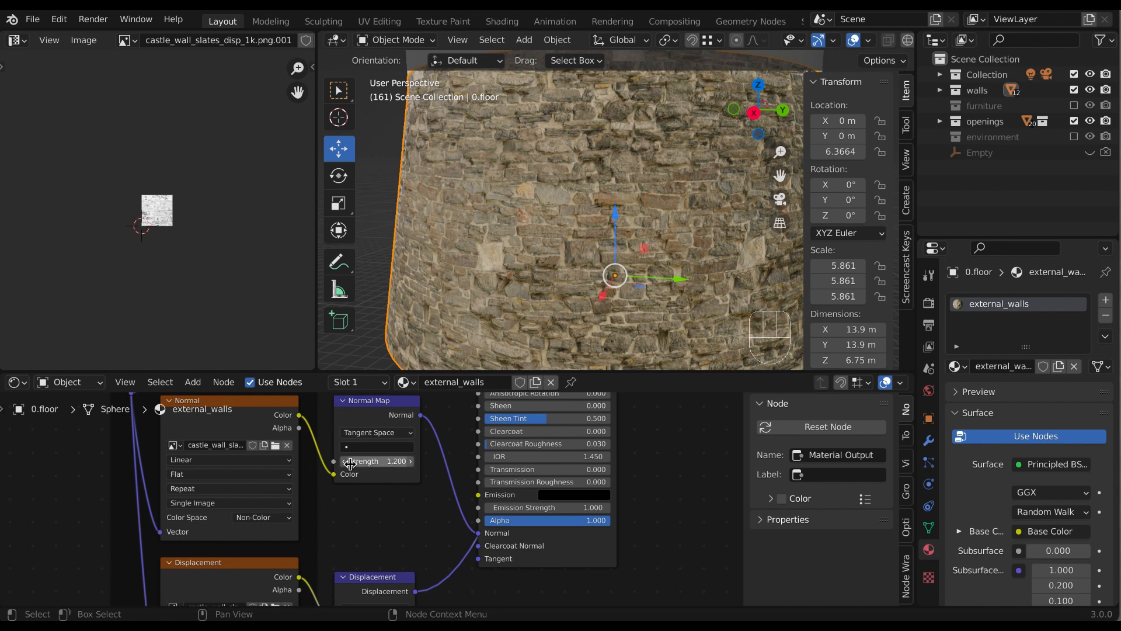
# Examine the stone texture around the tower base from several sides, both close up and from a distance.
pyautogui.moveTo(652, 268); pyautogui.dragTo(660, 242, button='middle')
pyautogui.scroll(-2, 661, 282)
pyautogui.scroll(-1, 662, 282)
pyautogui.moveTo(781, 176); pyautogui.dragTo(649, 248)
pyautogui.moveTo(649, 247); pyautogui.dragTo(693, 259, button='middle')
pyautogui.moveTo(571, 282); pyautogui.dragTo(640, 278, button='middle')
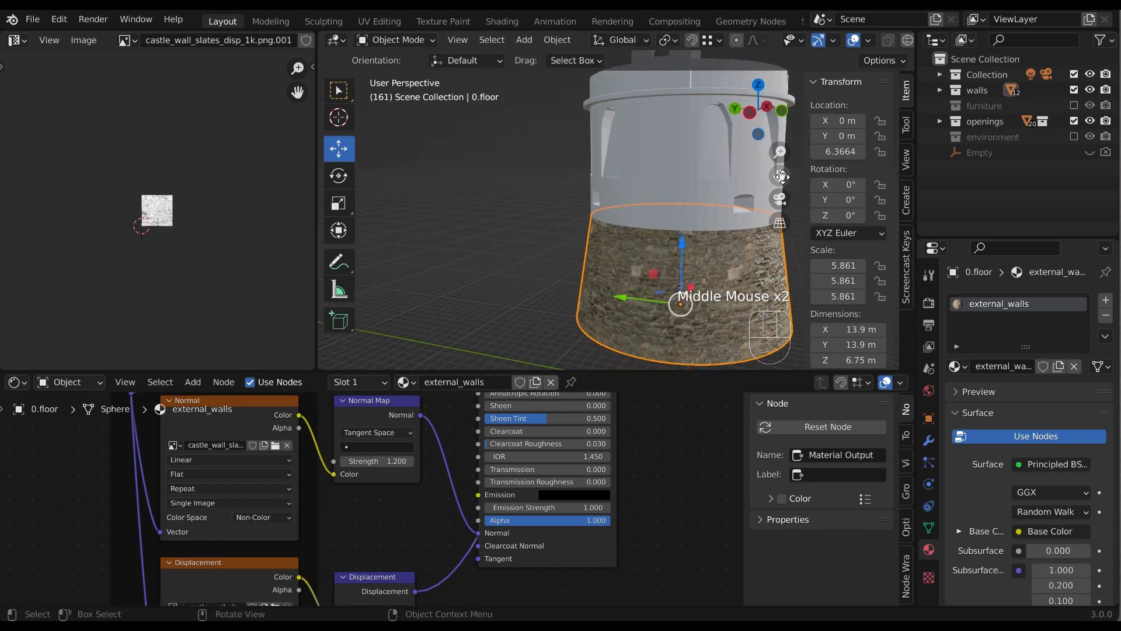
pyautogui.moveTo(781, 175); pyautogui.dragTo(636, 97)
pyautogui.scroll(1, 571, 239)
pyautogui.moveTo(575, 240); pyautogui.dragTo(625, 248, button='middle')
pyautogui.scroll(1, 624, 249)
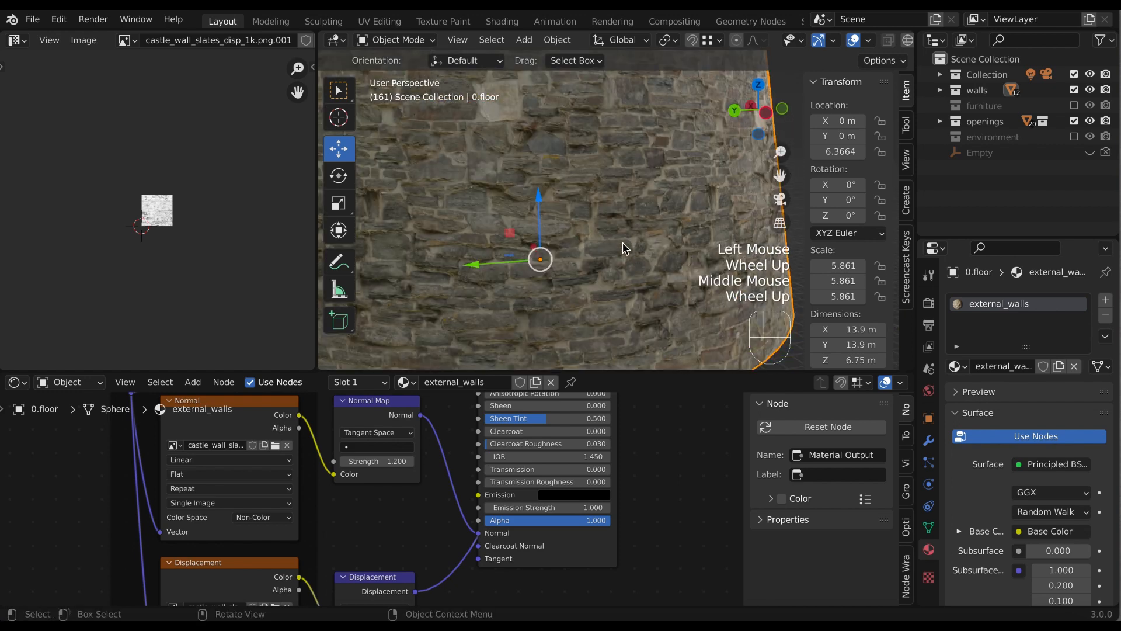
pyautogui.scroll(-2, 624, 248)
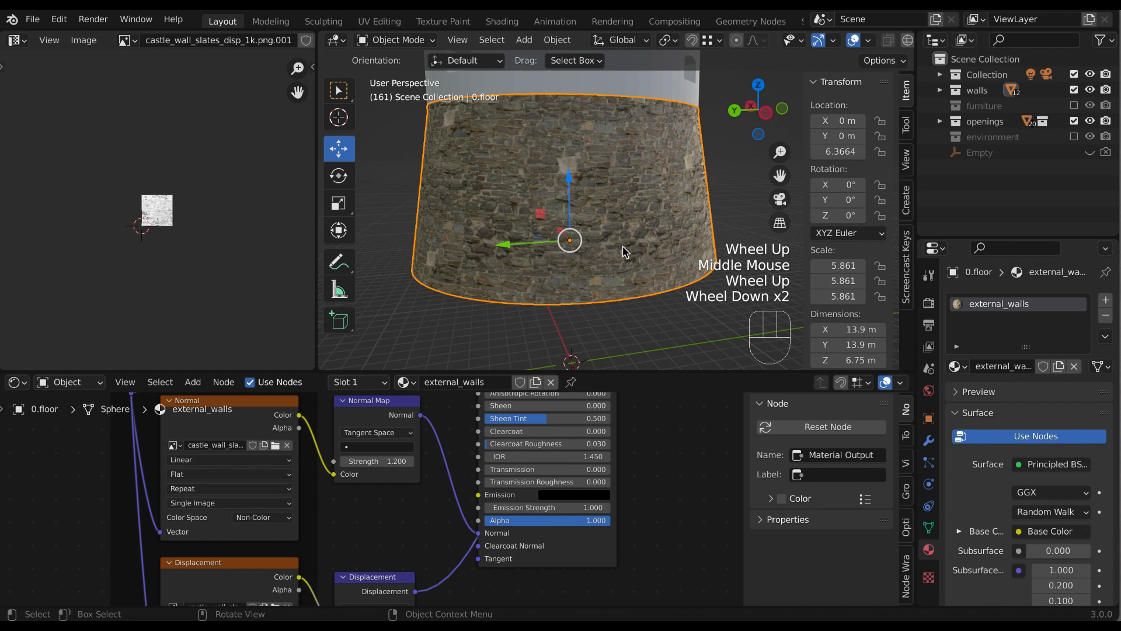
# Scale all UV islands of the tower base up by a further factor of about 1.33.
pyautogui.press('Tab')
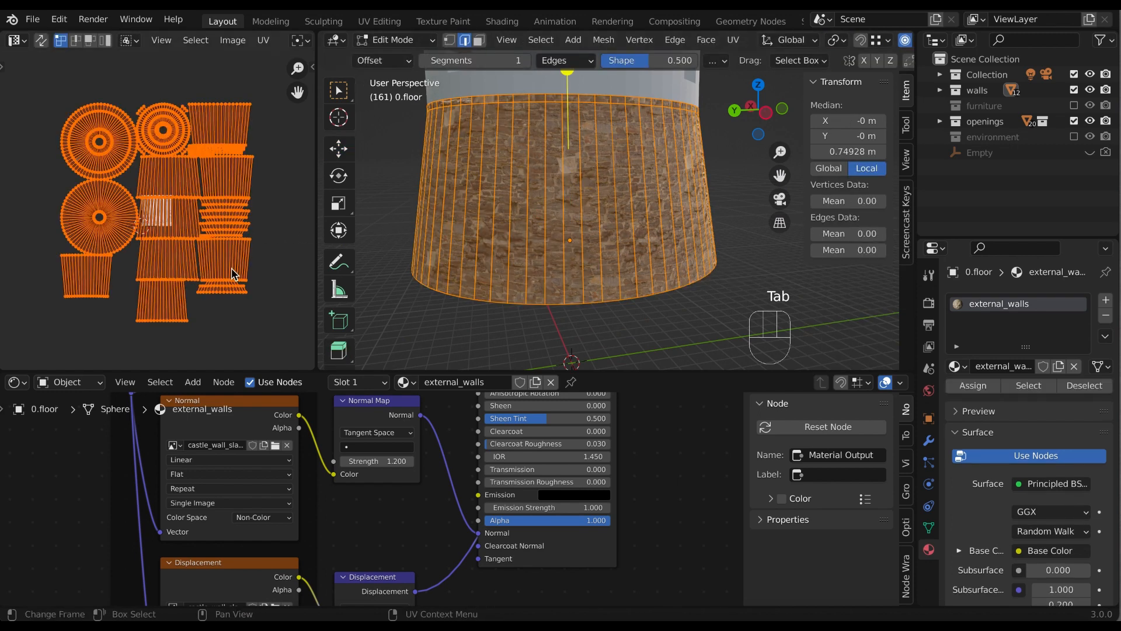
pyautogui.press('s')
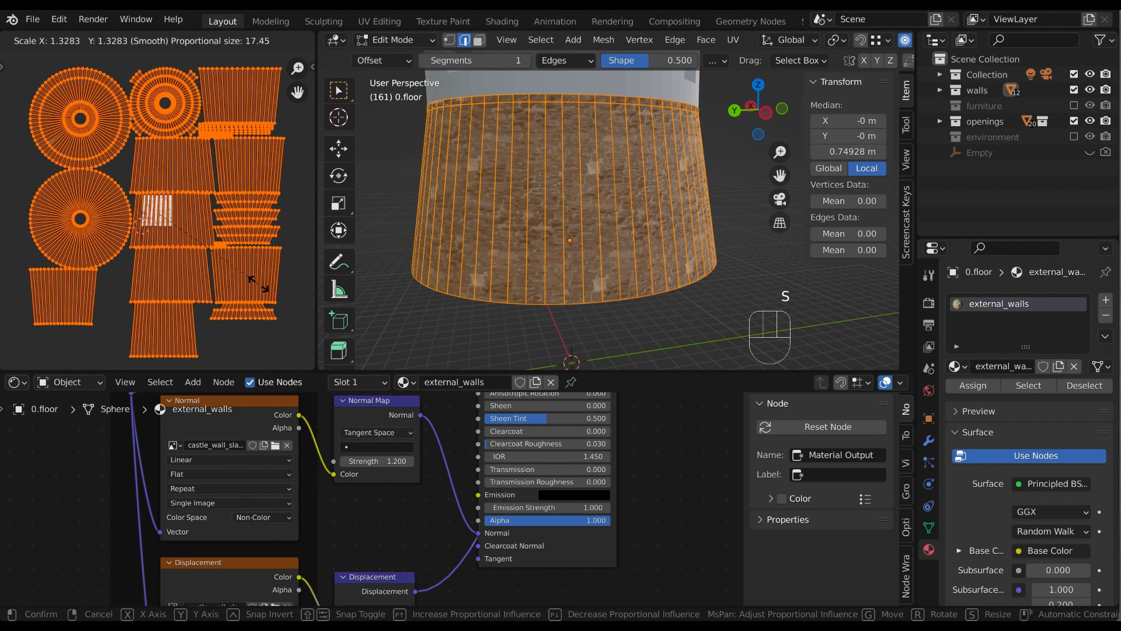
pyautogui.click(261, 286)
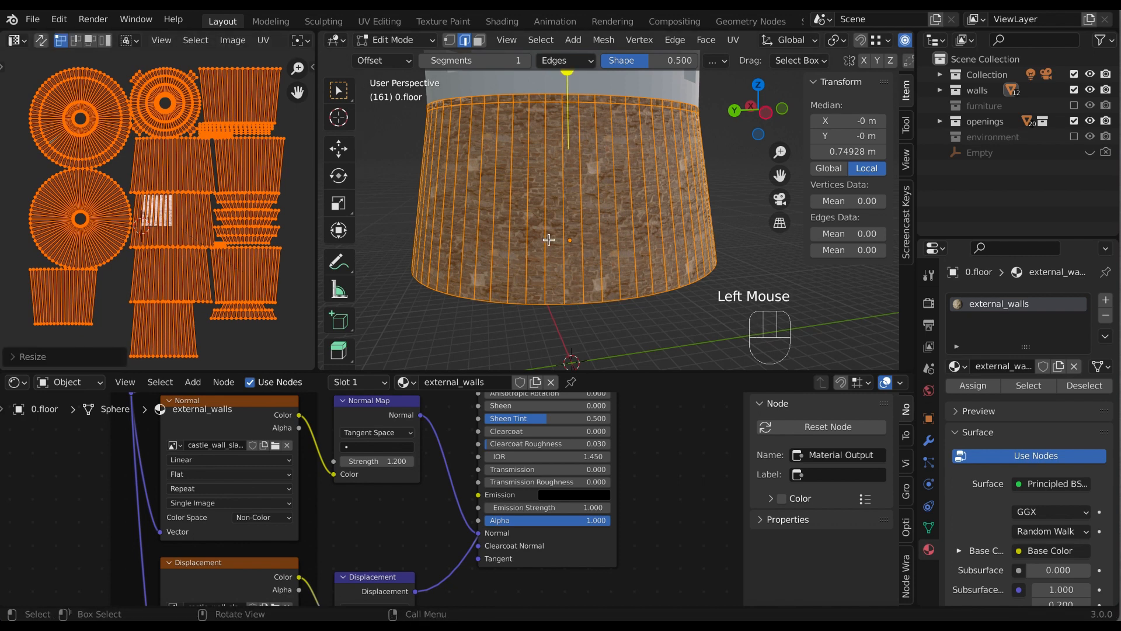
pyautogui.scroll(2, 548, 240)
pyautogui.scroll(-2, 548, 239)
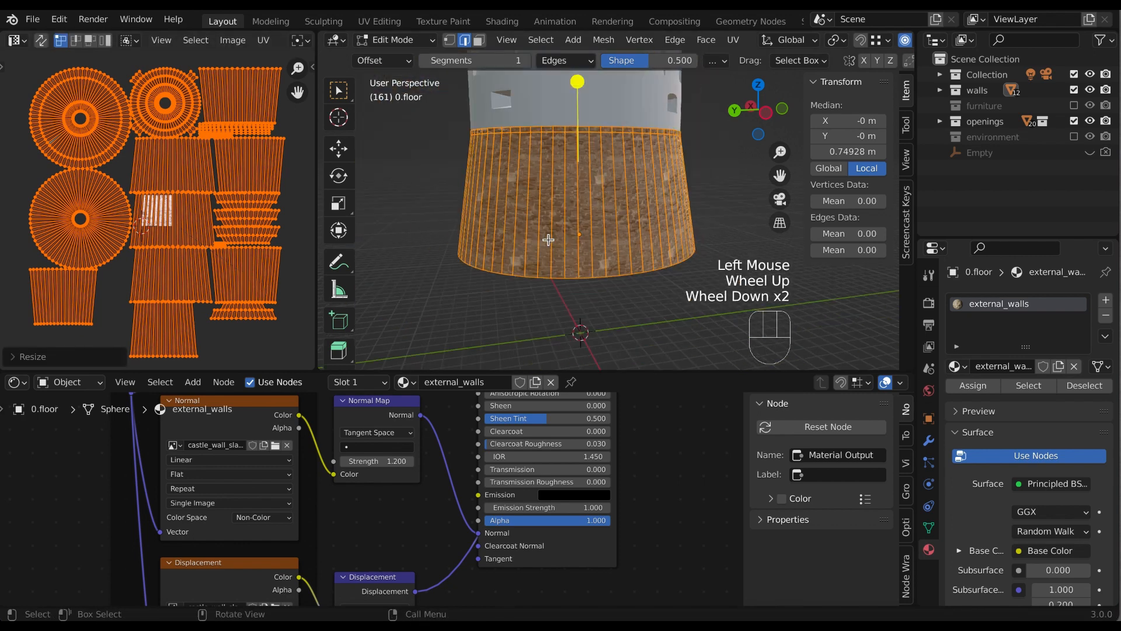
pyautogui.moveTo(484, 274); pyautogui.dragTo(488, 289, button='middle')
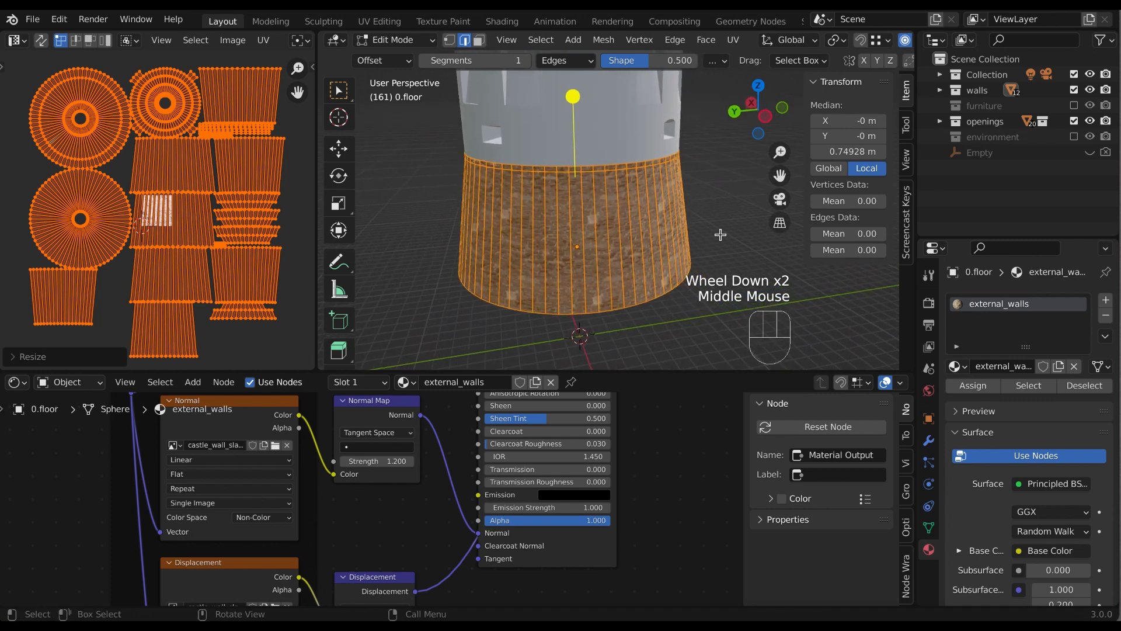
pyautogui.moveTo(780, 175); pyautogui.dragTo(739, 230)
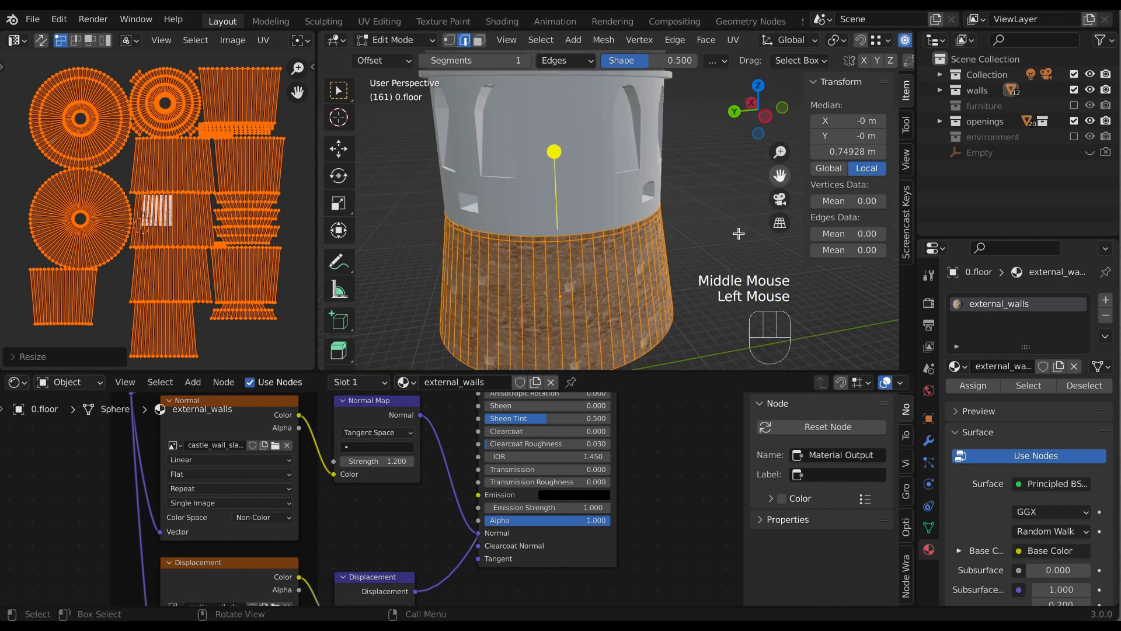
# Leave mesh editing and examine the rescaled stone texture on the tower base, both close up and from a distance.
pyautogui.moveTo(716, 252); pyautogui.dragTo(700, 236, button='middle')
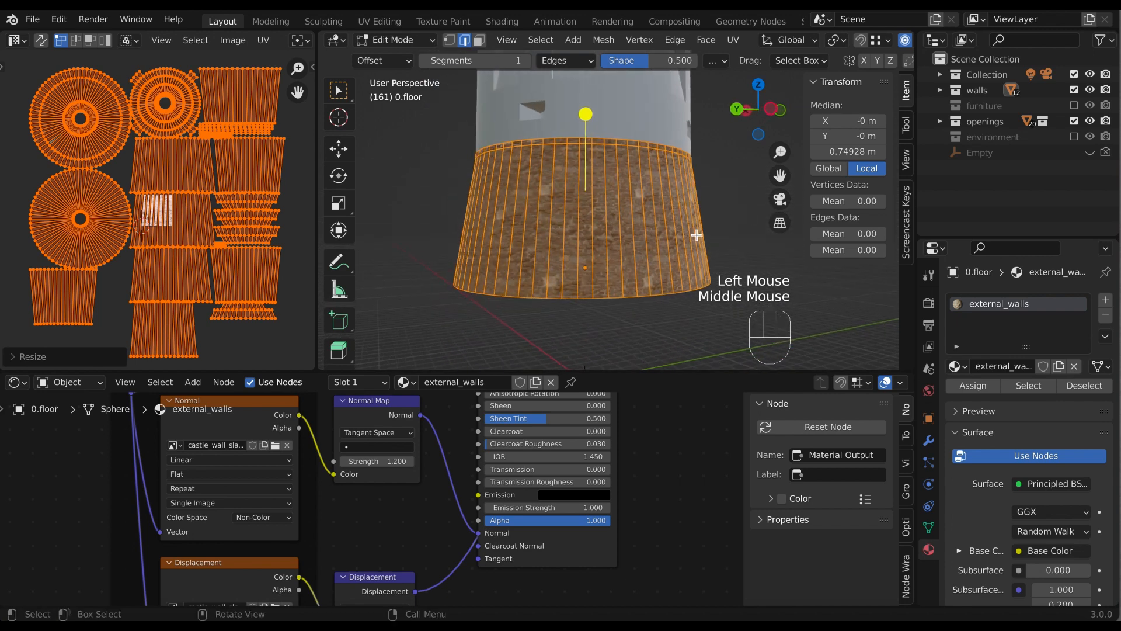
pyautogui.press('Tab')
pyautogui.scroll(1, 540, 276)
pyautogui.scroll(1, 526, 263)
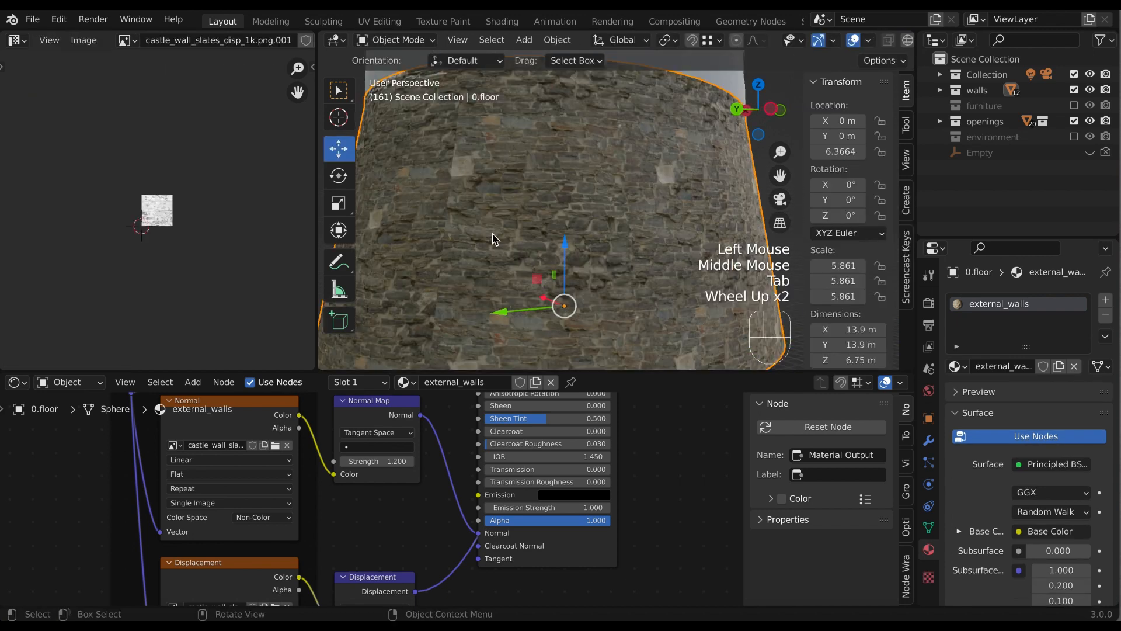
pyautogui.moveTo(493, 238); pyautogui.dragTo(511, 237, button='middle')
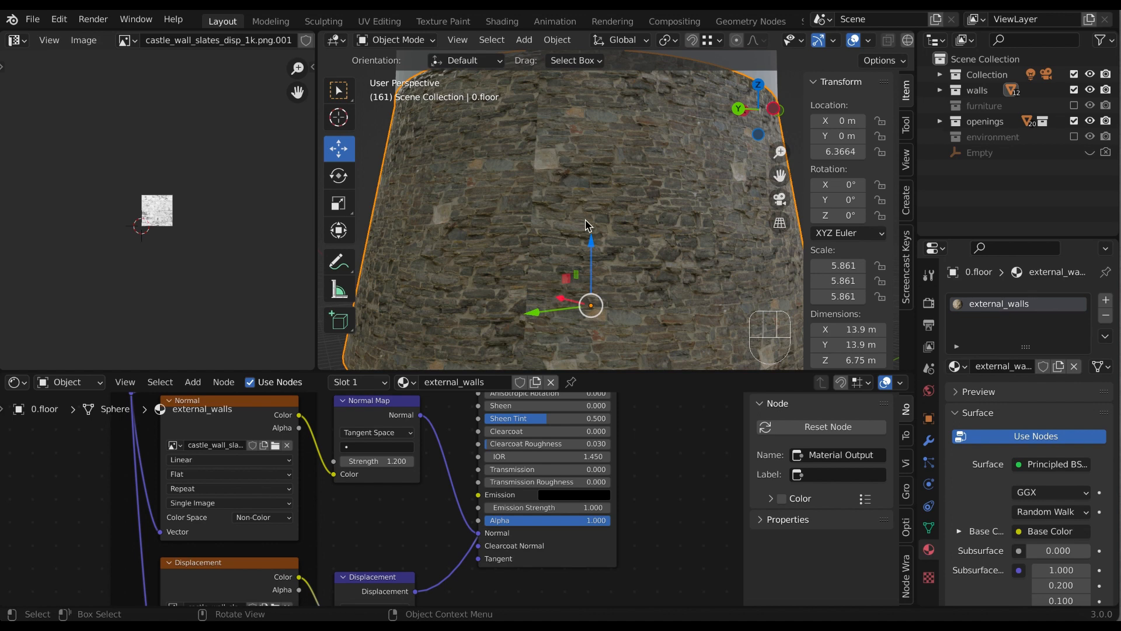
pyautogui.scroll(-2, 586, 225)
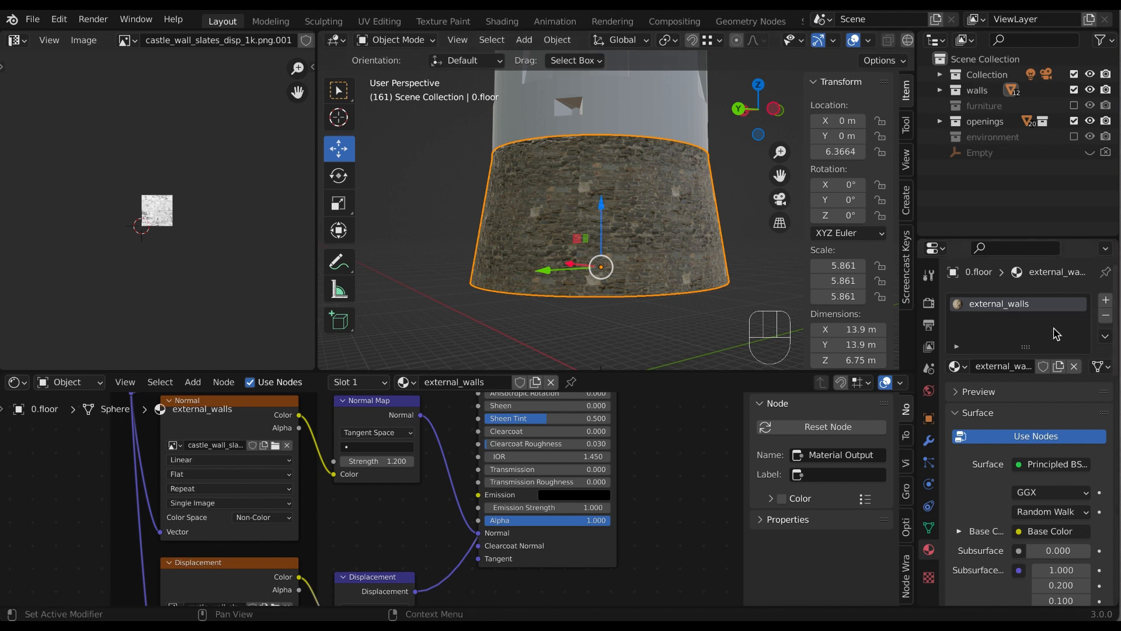
# Add a second material slot to the tower base, move it above external_walls and create a new material in it.
pyautogui.click(1105, 301)
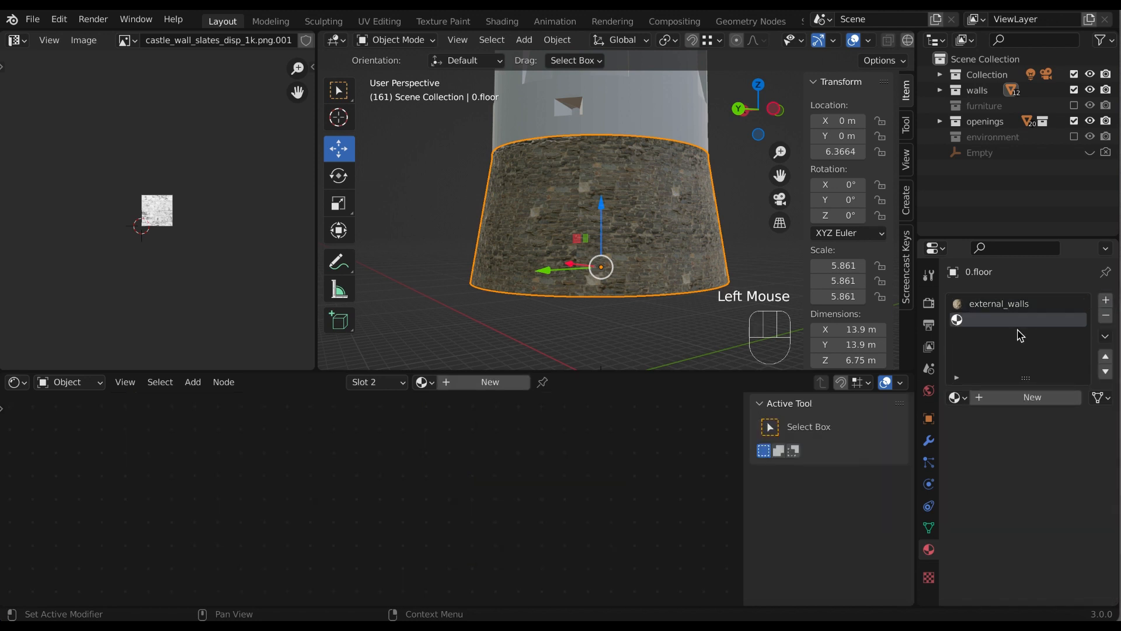
pyautogui.moveTo(1001, 325); pyautogui.dragTo(996, 308)
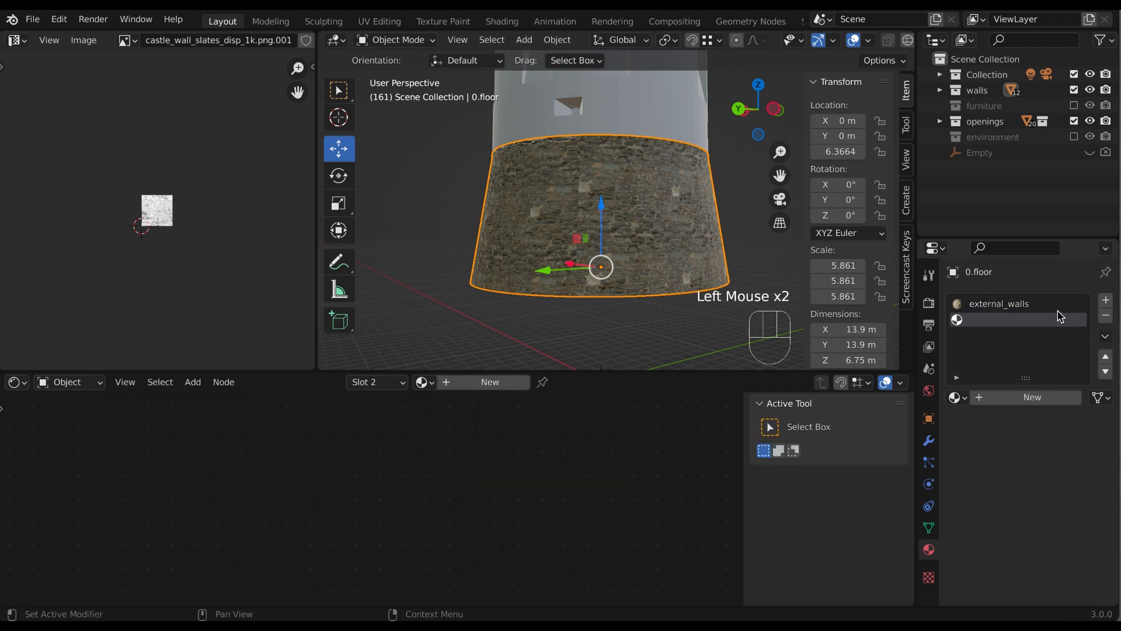
pyautogui.click(1107, 361)
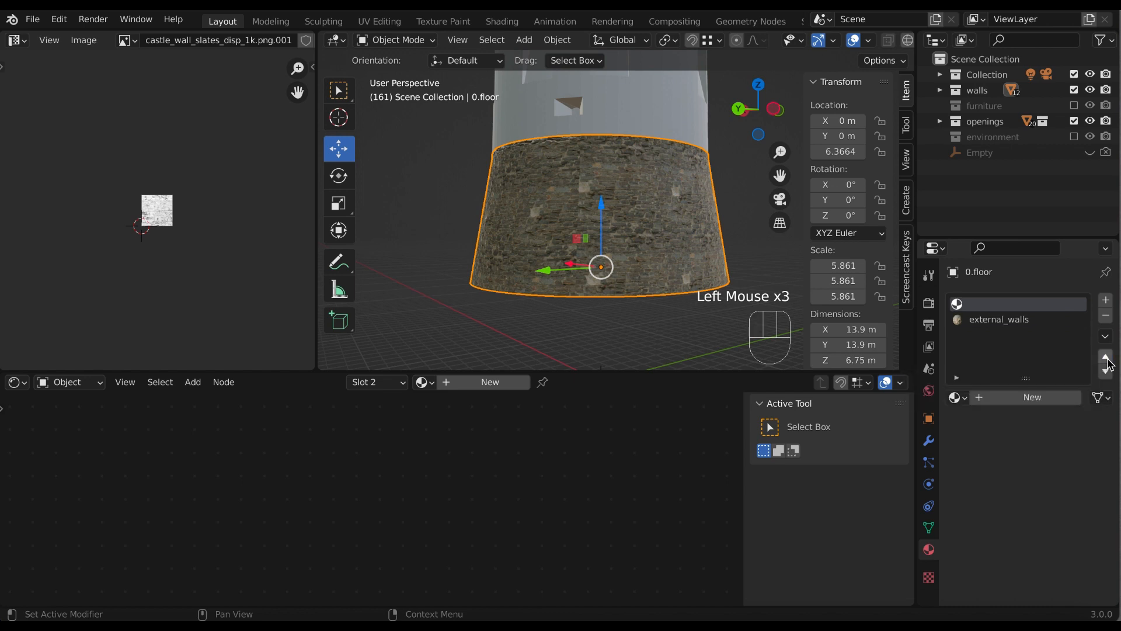
pyautogui.click(1032, 398)
# Load NormalMap.png, SpecularMap.png and TexturesCom_BrickMessy0198_2_M.jpg from the 1.tower_walls1 folder onto the new material's Principled BSDF using Principled Texture Setup.
pyautogui.scroll(-4, 431, 432)
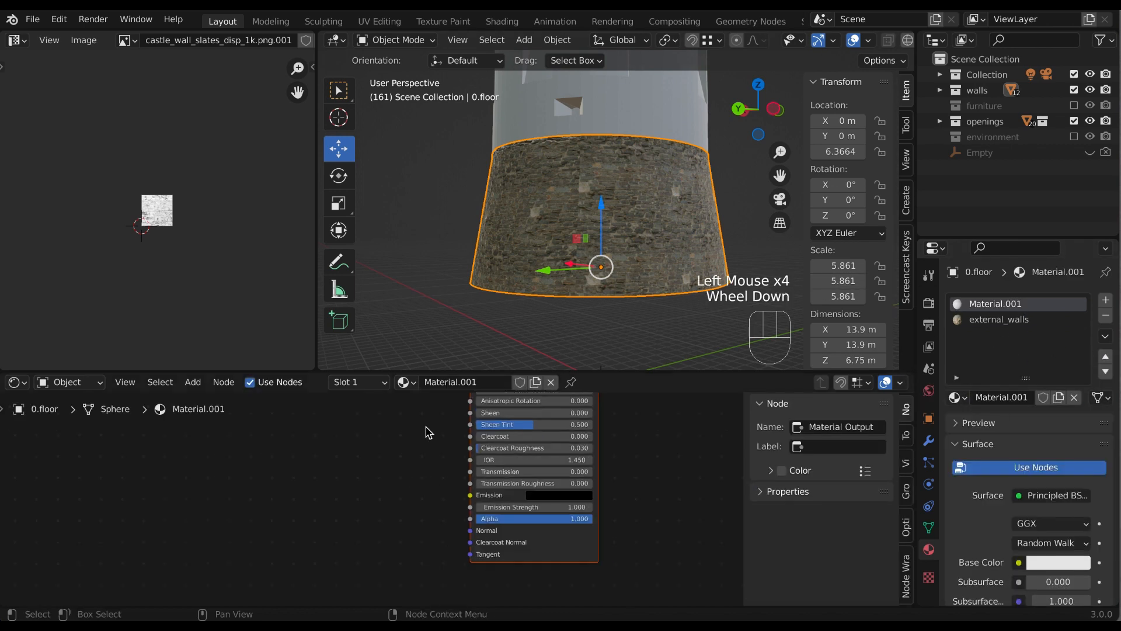
pyautogui.moveTo(566, 450); pyautogui.dragTo(623, 541, button='middle')
pyautogui.scroll(3, 634, 497)
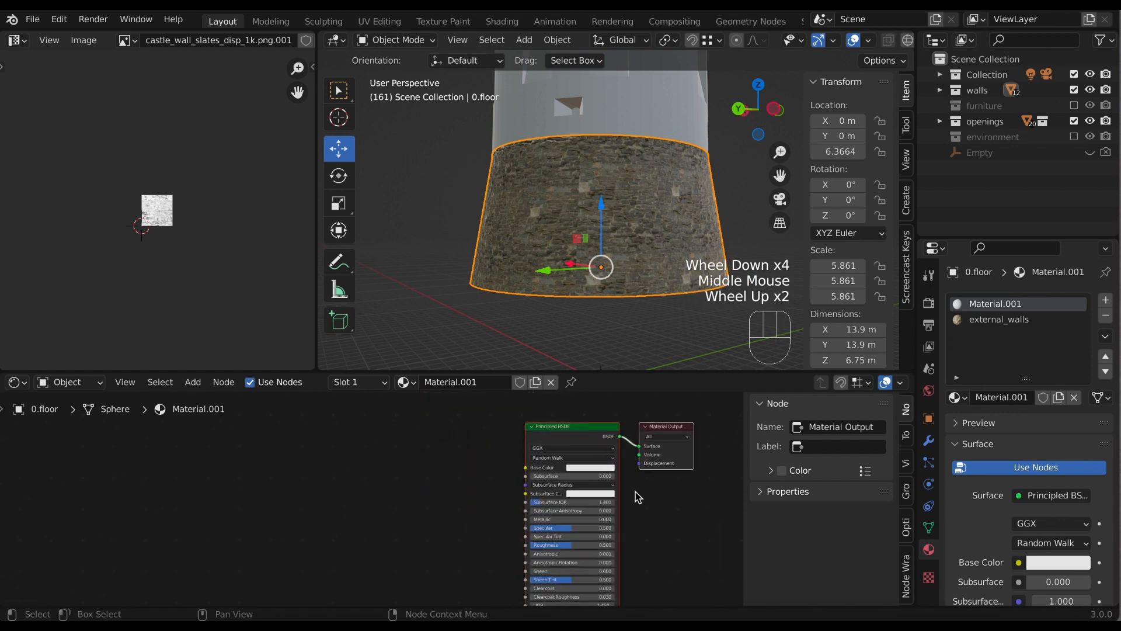
pyautogui.moveTo(450, 459); pyautogui.dragTo(355, 463, button='middle')
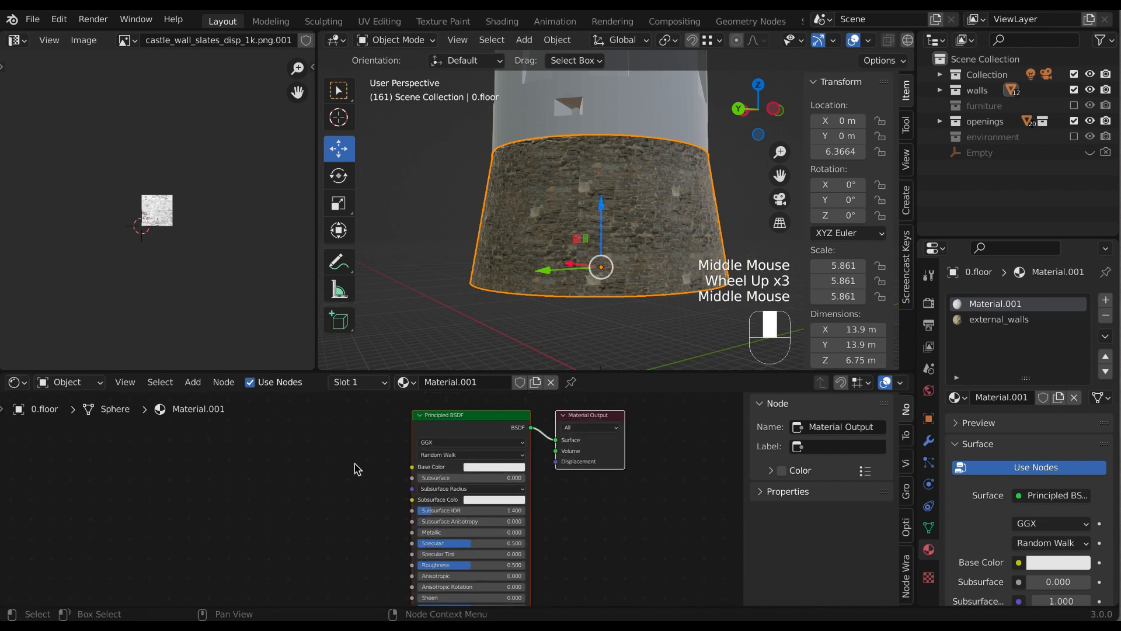
pyautogui.click(472, 431)
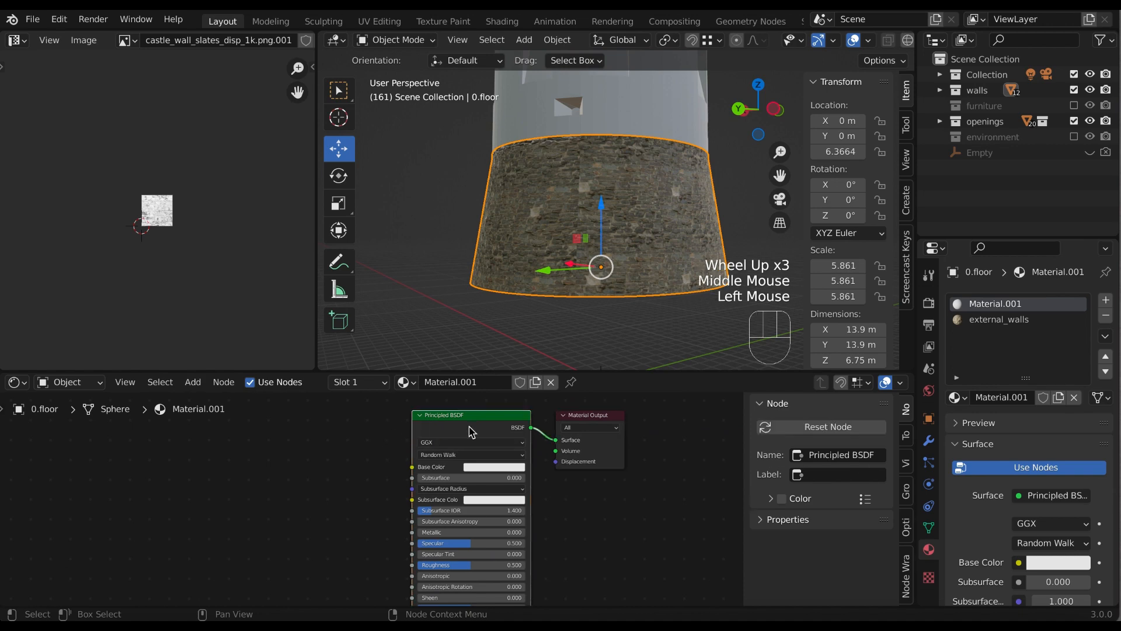
pyautogui.hotkey('ctrl', 'shift', 't')
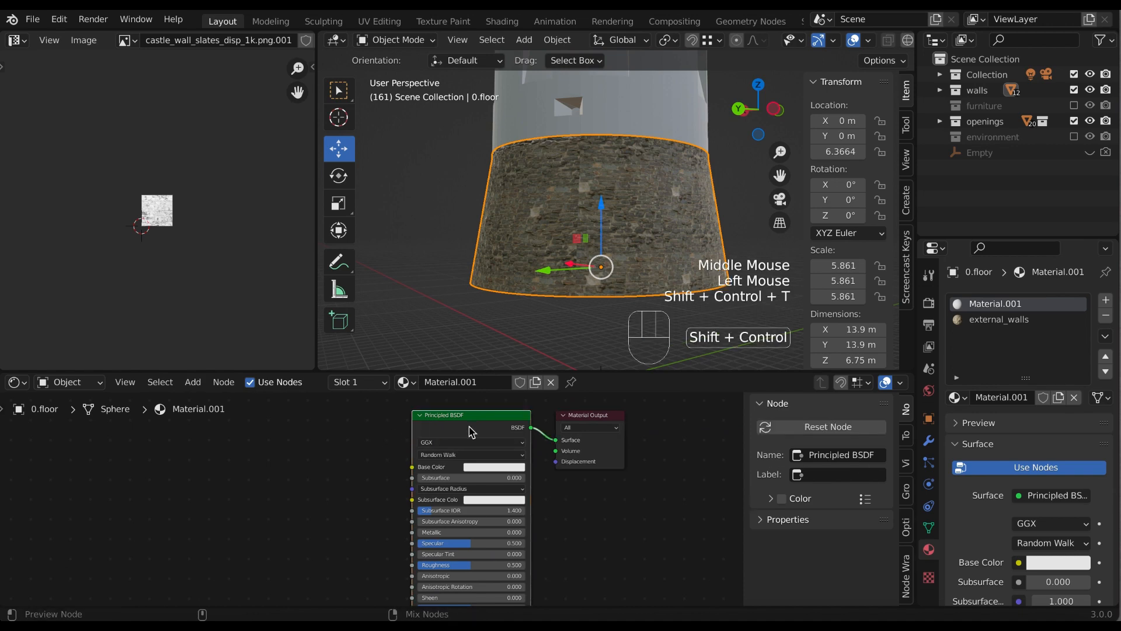
pyautogui.click(390, 101)
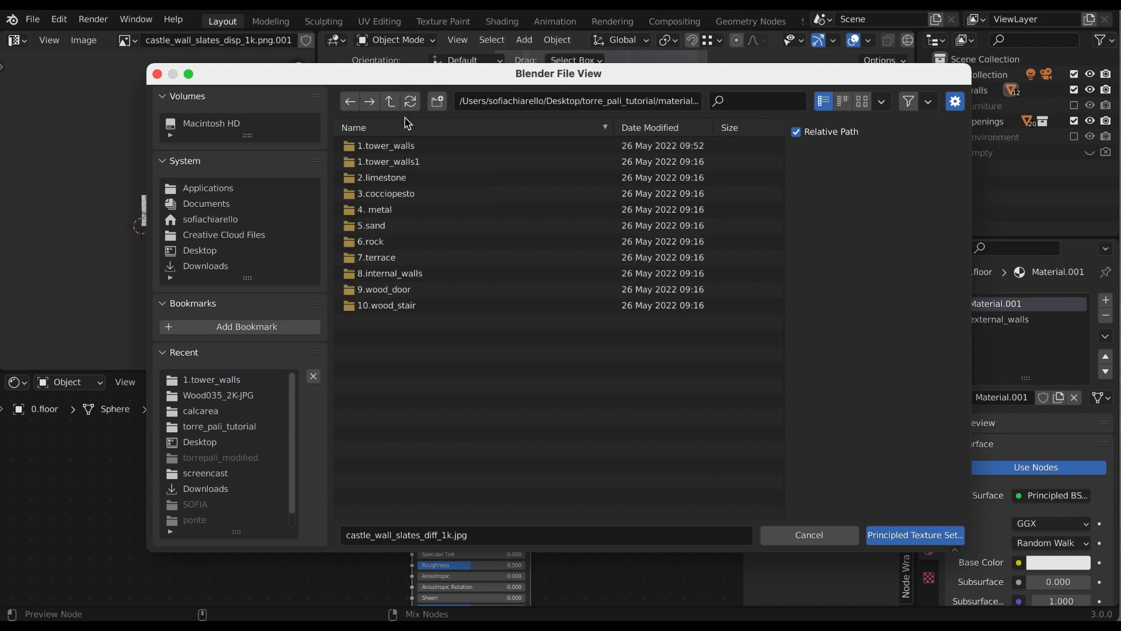
pyautogui.click(408, 161)
pyautogui.click(402, 146)
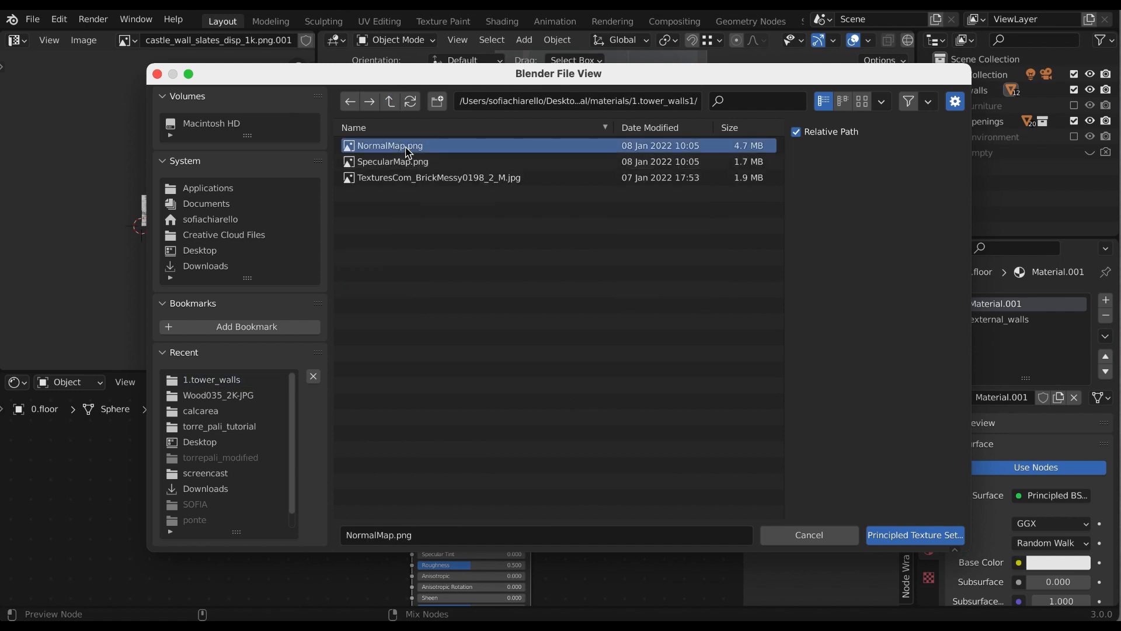
pyautogui.keyDown('shift'); pyautogui.click(422, 178); pyautogui.keyUp('shift')
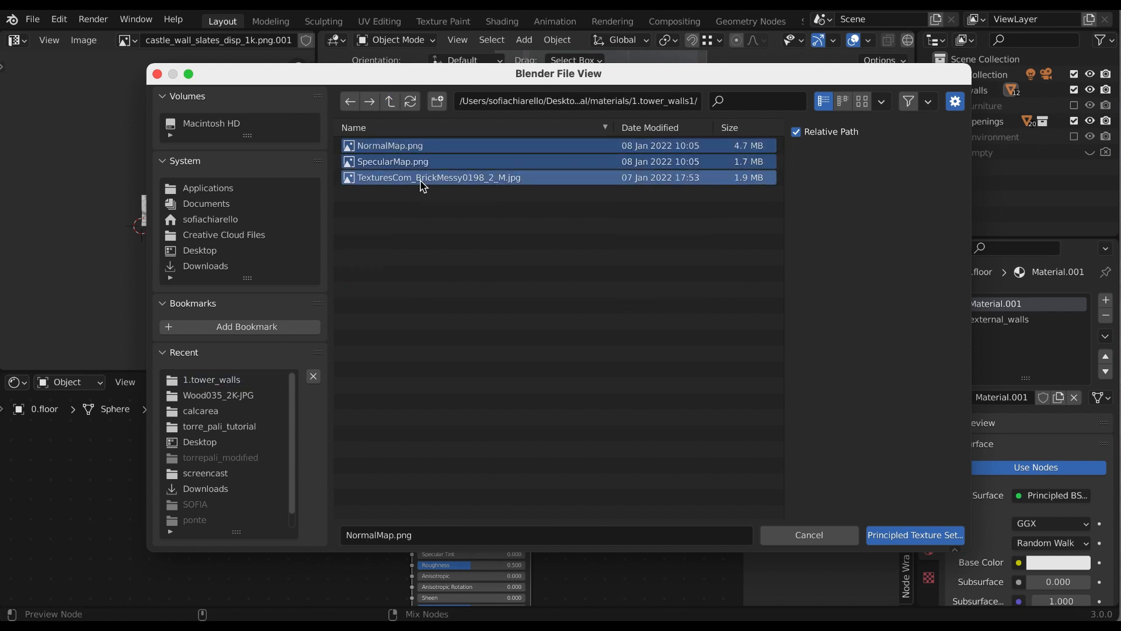
pyautogui.click(893, 536)
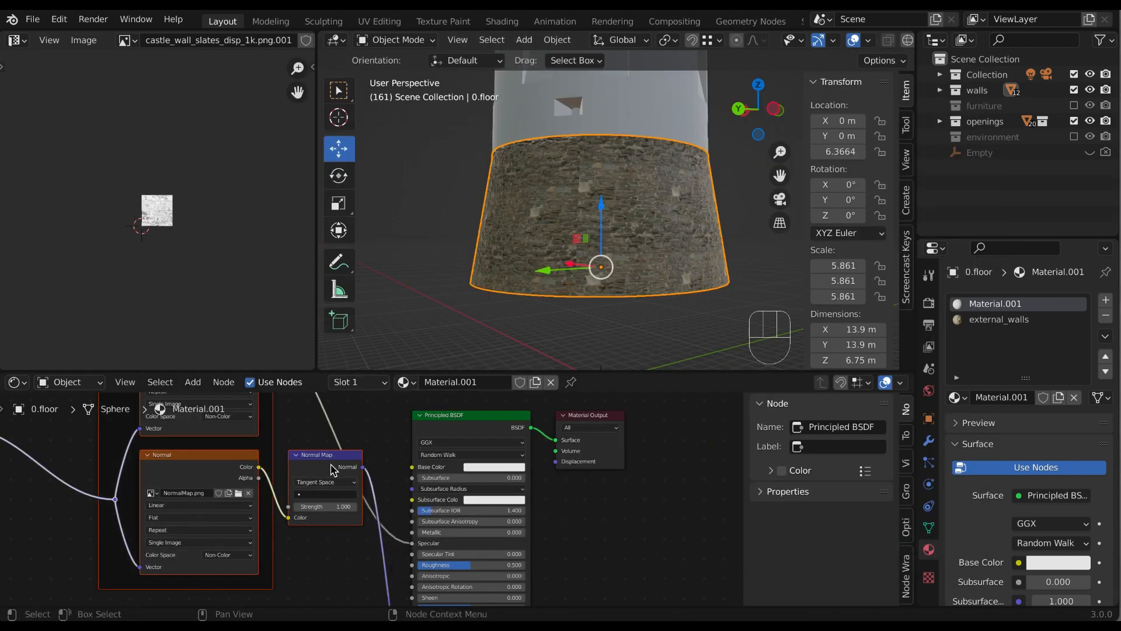
# Rename the new material as external_walls2.
pyautogui.scroll(-2, 532, 512)
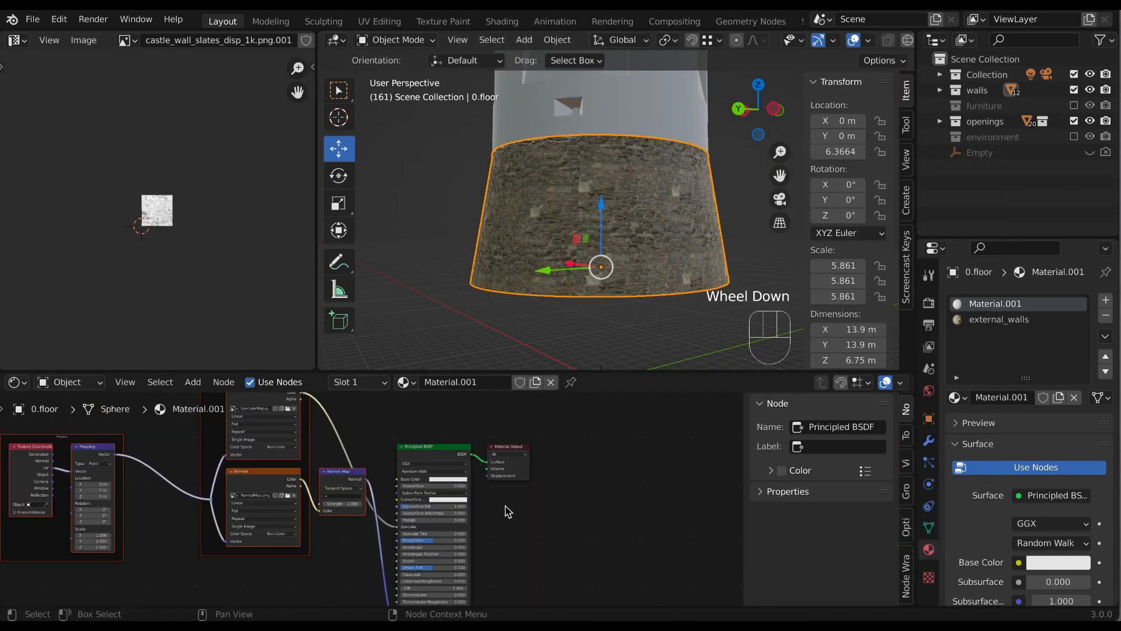
pyautogui.click(995, 397)
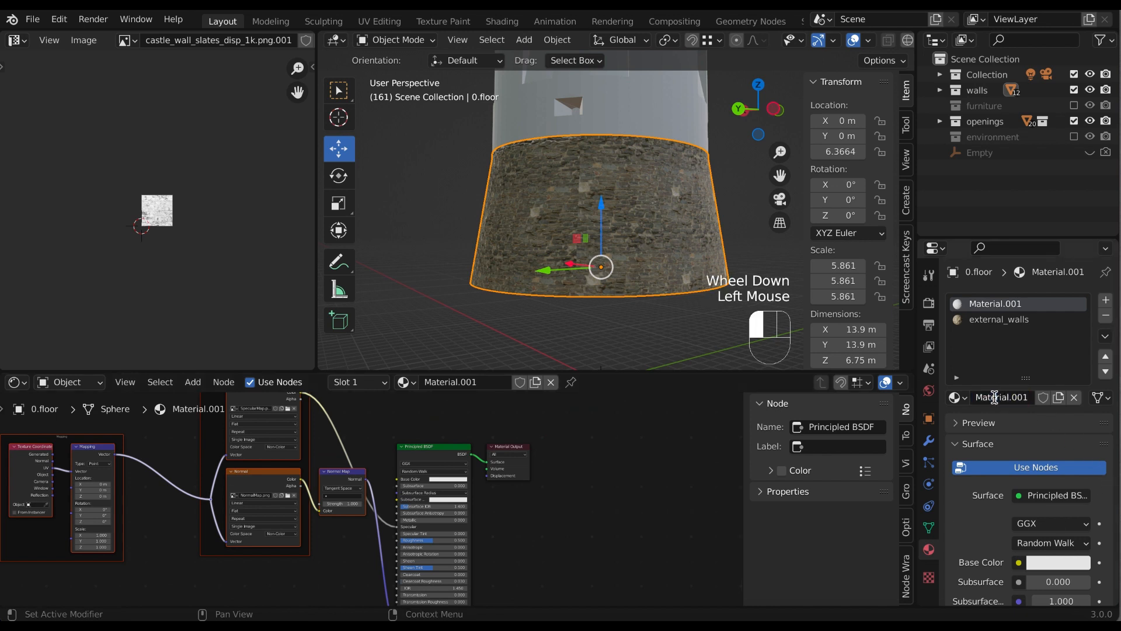
pyautogui.click(996, 397)
pyautogui.write('ex')
pyautogui.write('ternal')
pyautogui.write('_walls')
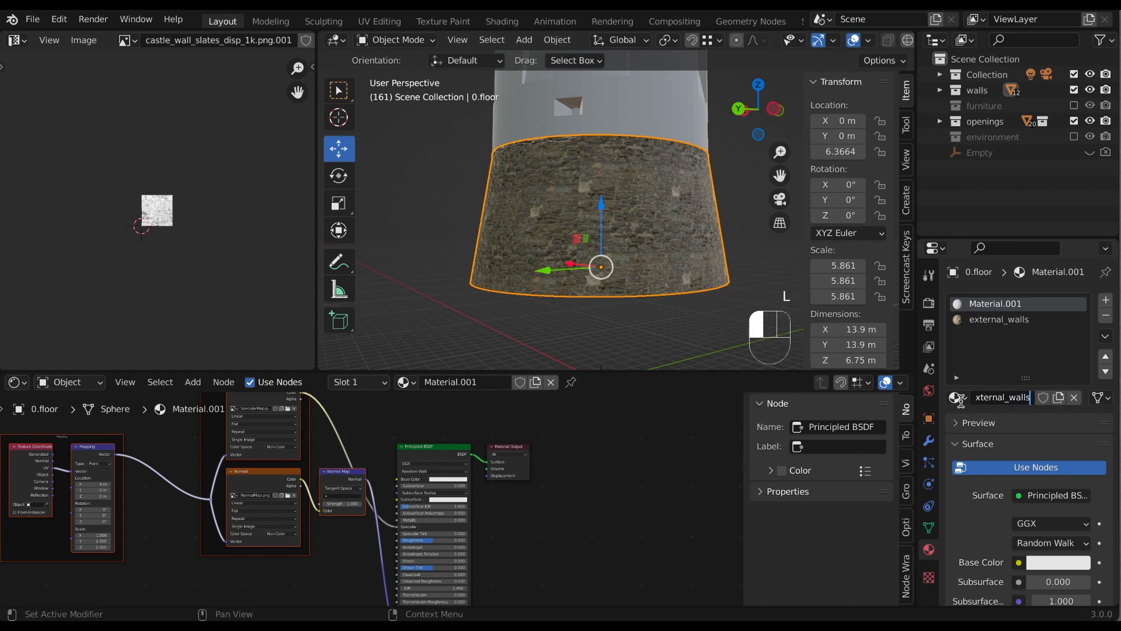
pyautogui.write('2')
pyautogui.press('Return')
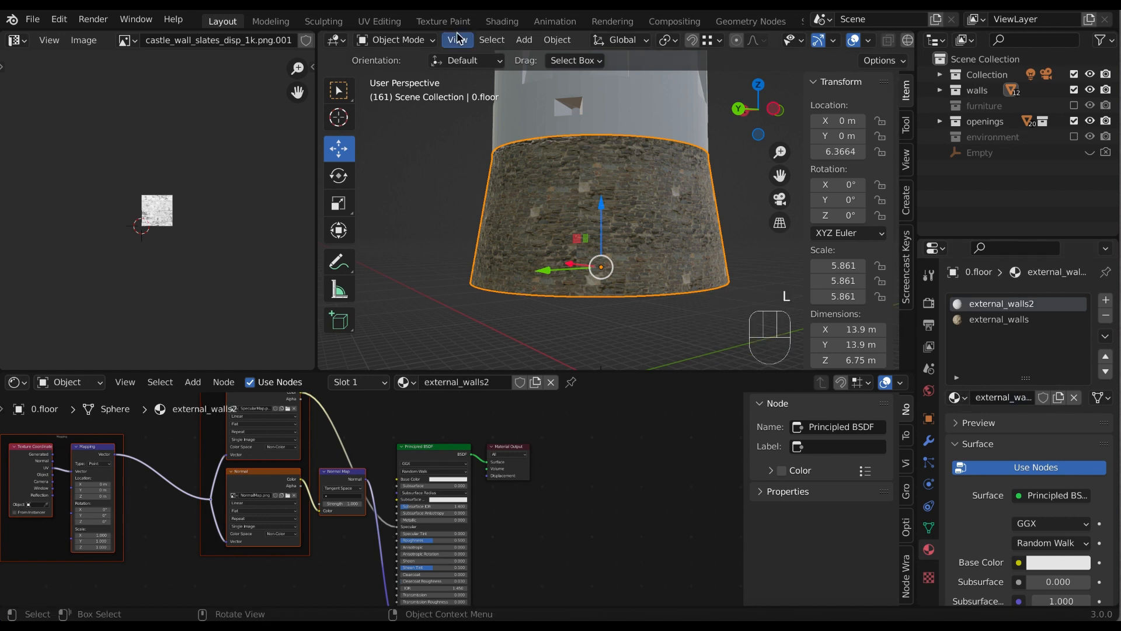
# Examine the external_walls2 node network and the stone surface of the tower base, then deselect all nodes.
pyautogui.scroll(-3, 518, 481)
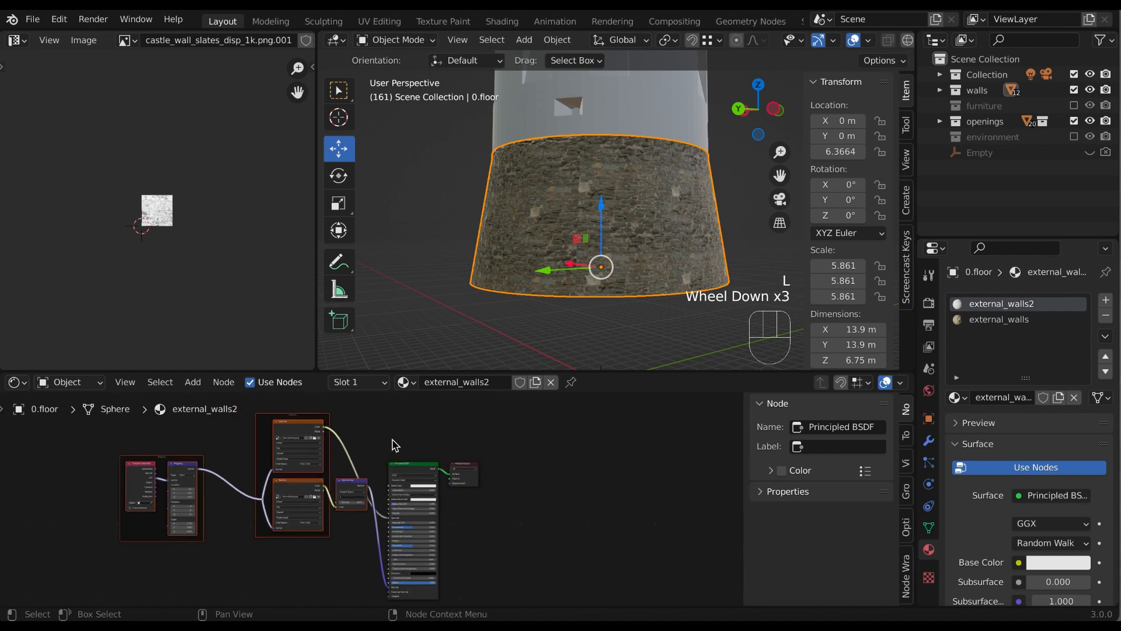
pyautogui.moveTo(393, 443); pyautogui.dragTo(428, 513, button='middle')
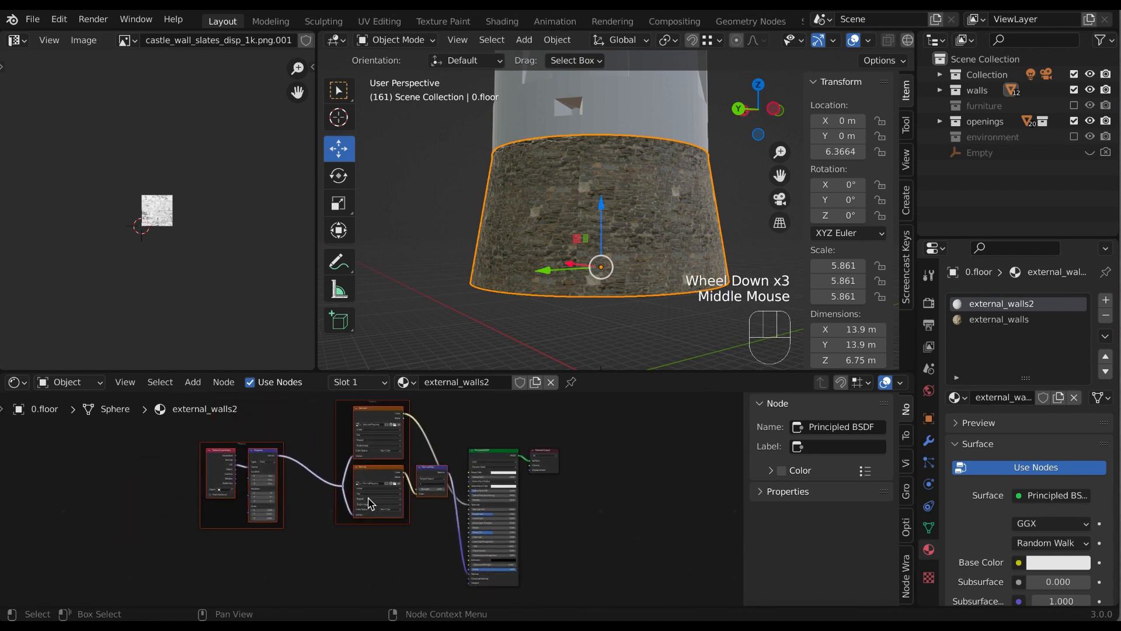
pyautogui.scroll(1, 377, 484)
pyautogui.scroll(3, 376, 483)
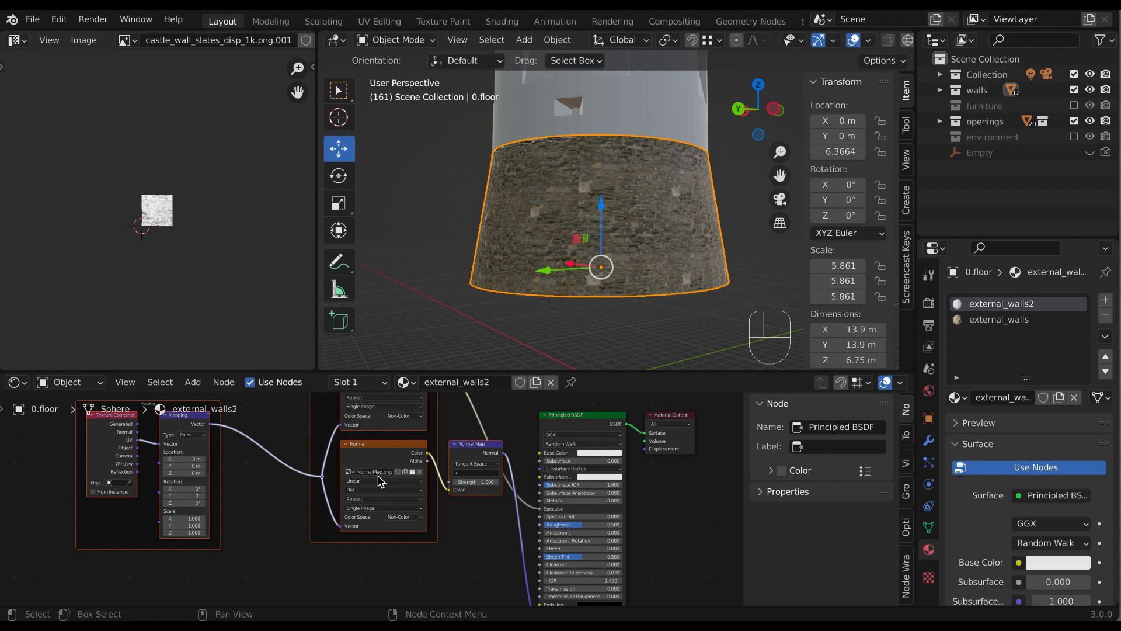
pyautogui.scroll(-2, 402, 448)
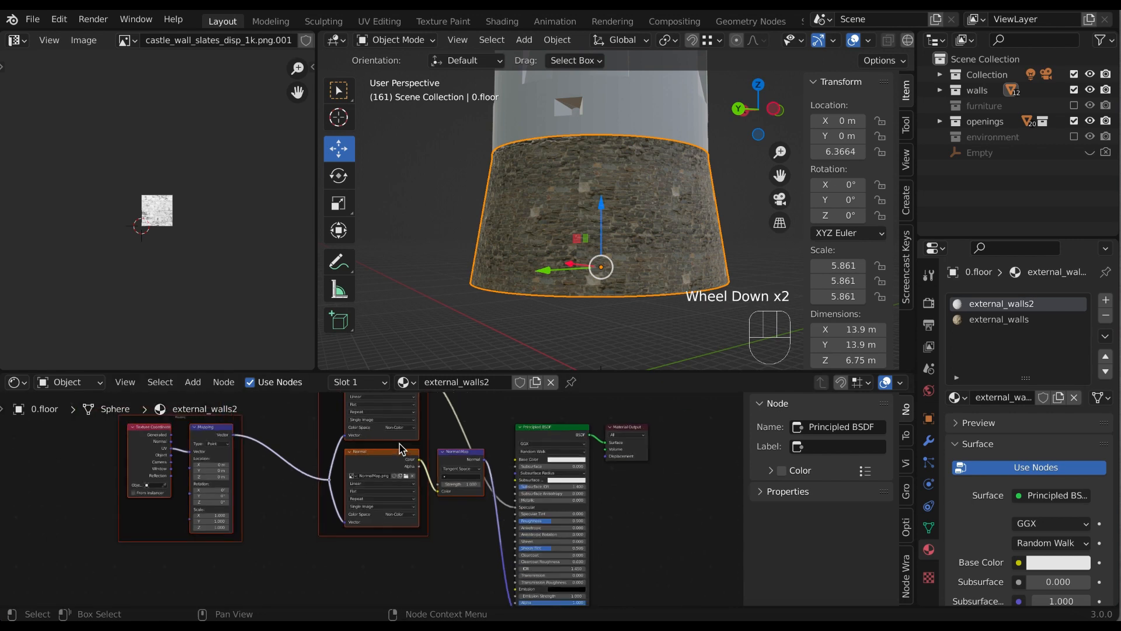
pyautogui.scroll(-4, 402, 449)
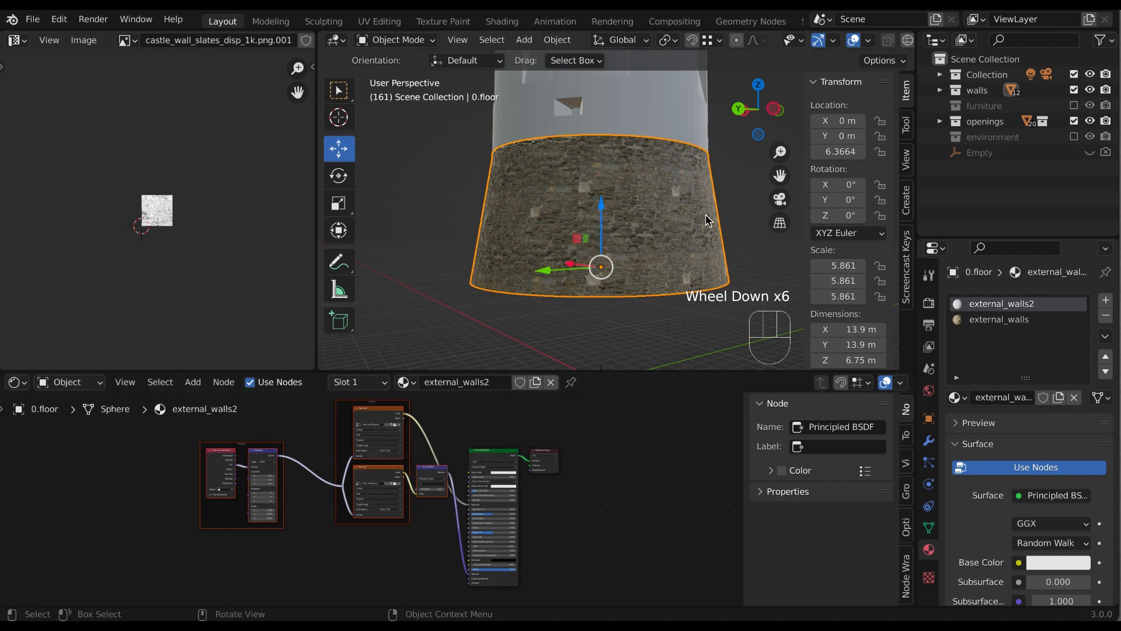
pyautogui.scroll(2, 724, 202)
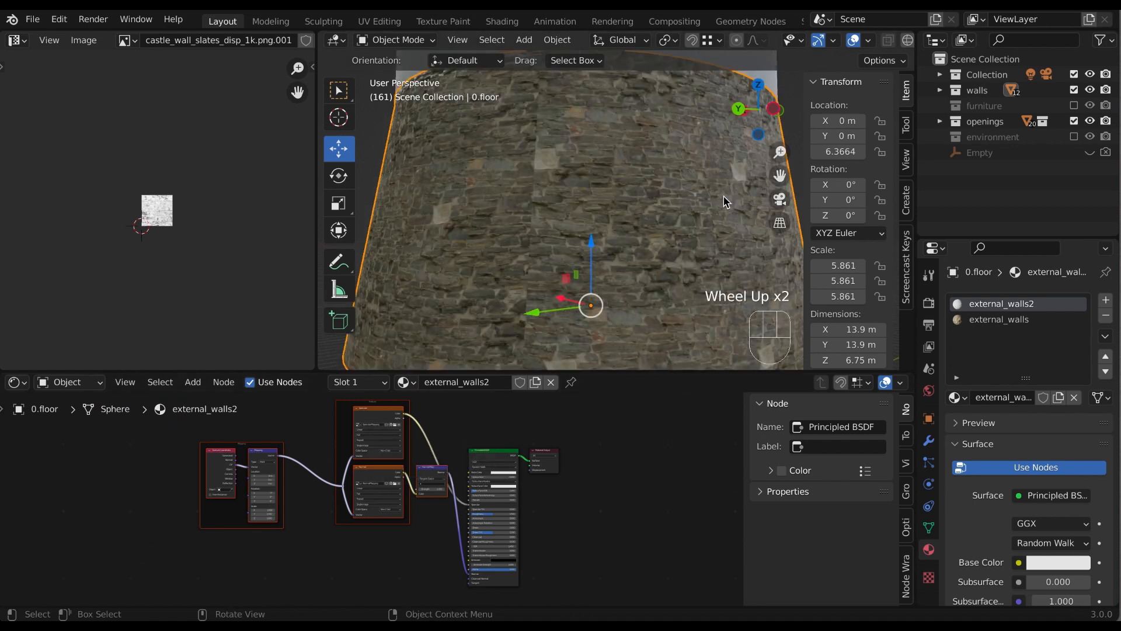
pyautogui.scroll(-1, 724, 202)
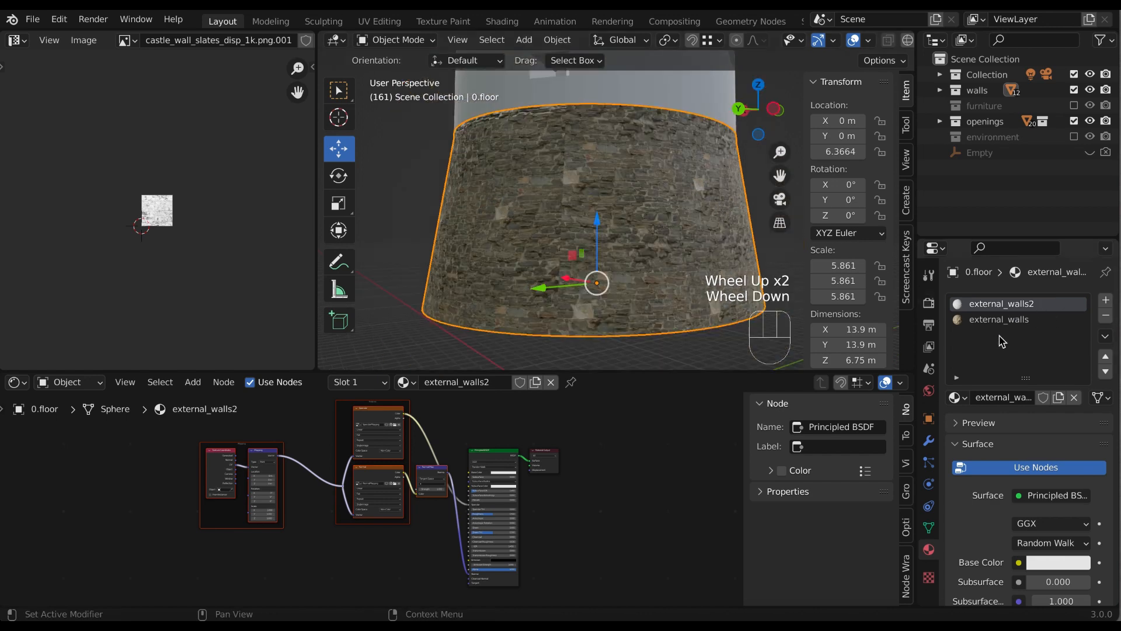
pyautogui.click(612, 486)
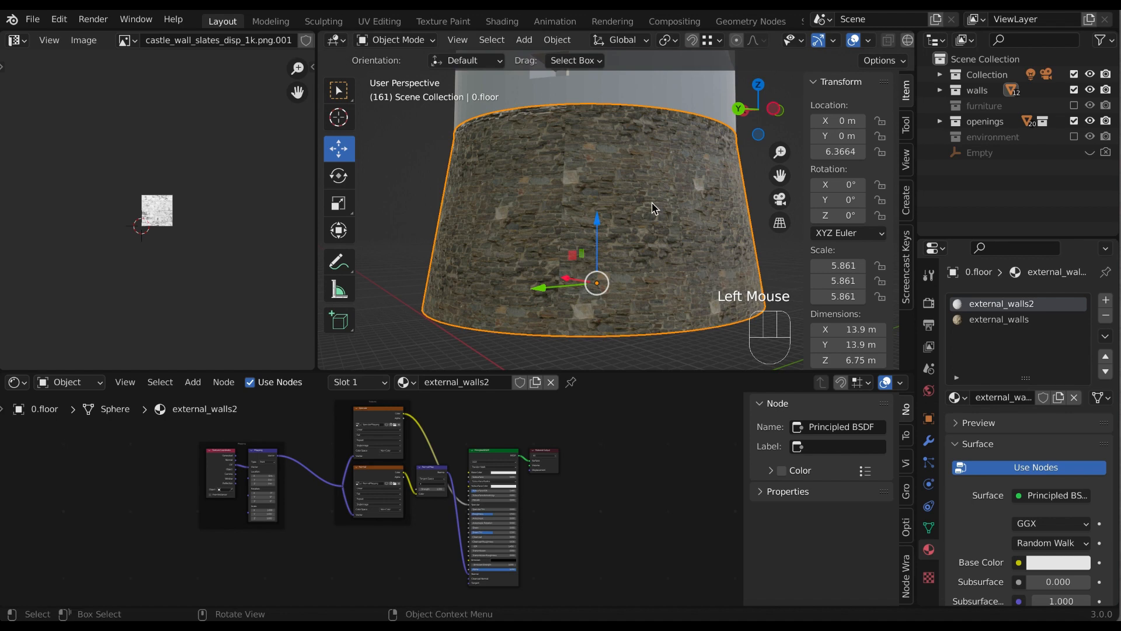
# Assign the existing external_walls2 material to the watchtower on top of the tower.
pyautogui.scroll(-2, 652, 202)
pyautogui.click(643, 109)
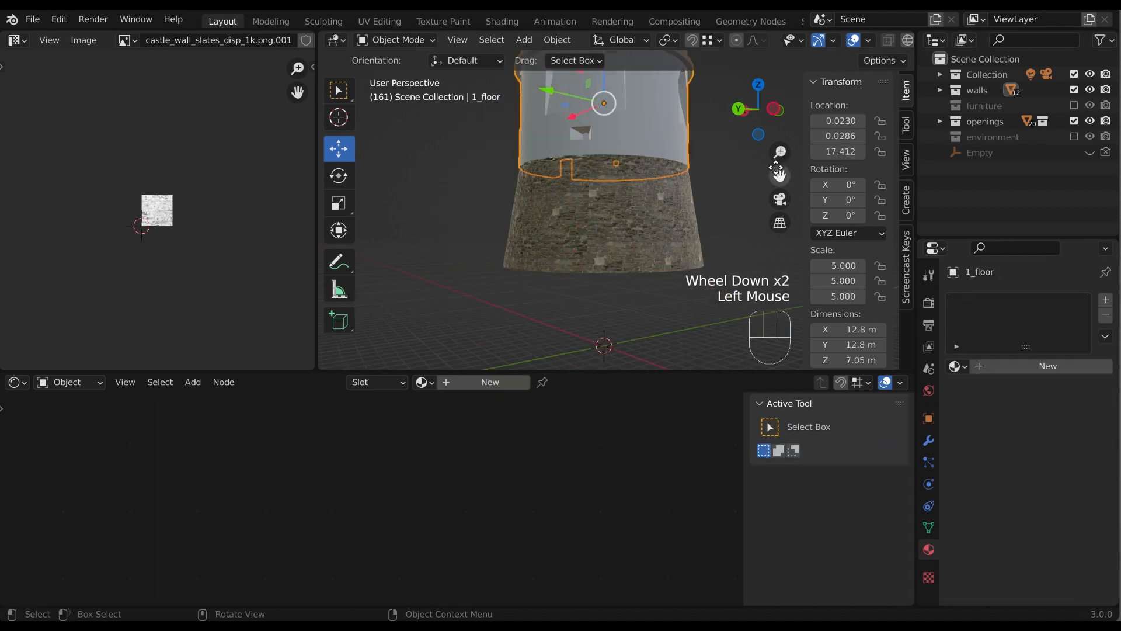
pyautogui.moveTo(779, 175); pyautogui.dragTo(777, 177)
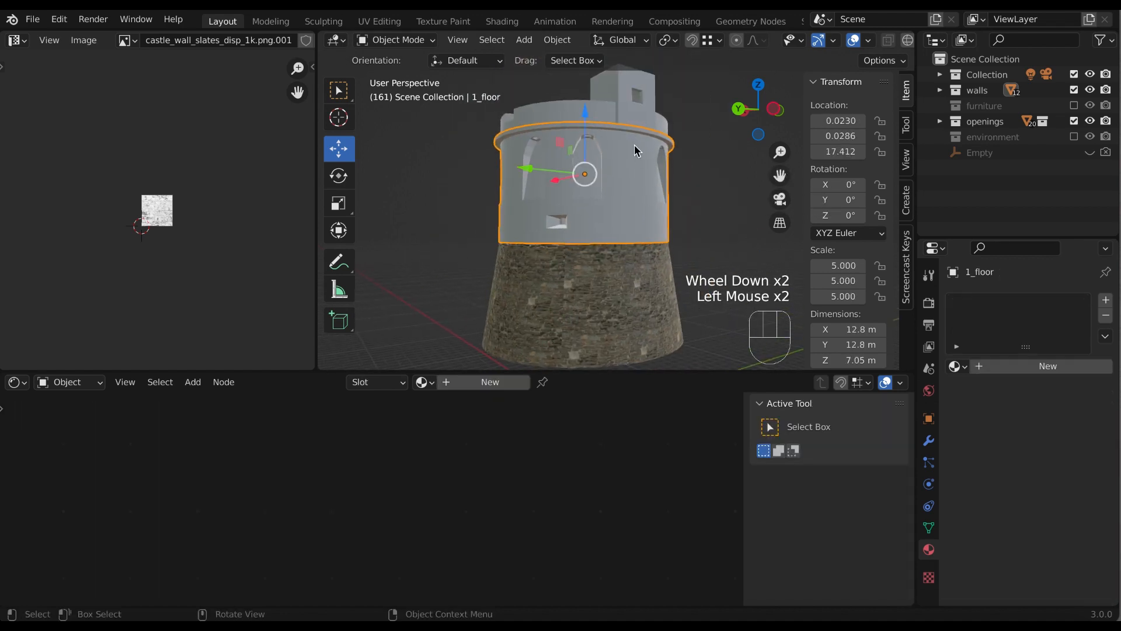
pyautogui.click(636, 120)
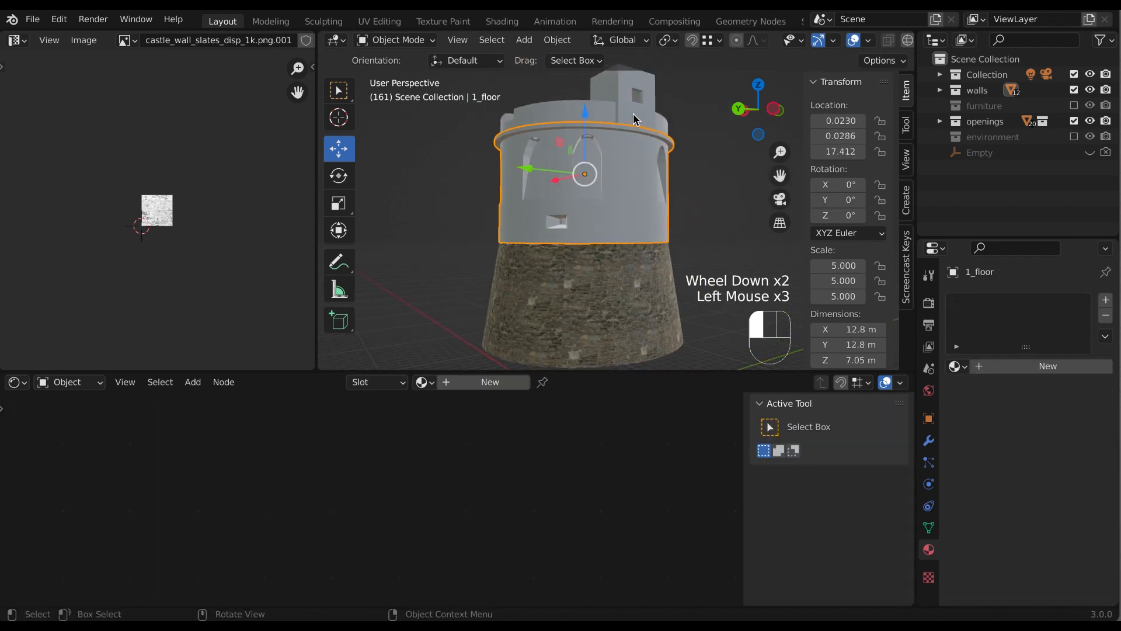
pyautogui.click(957, 366)
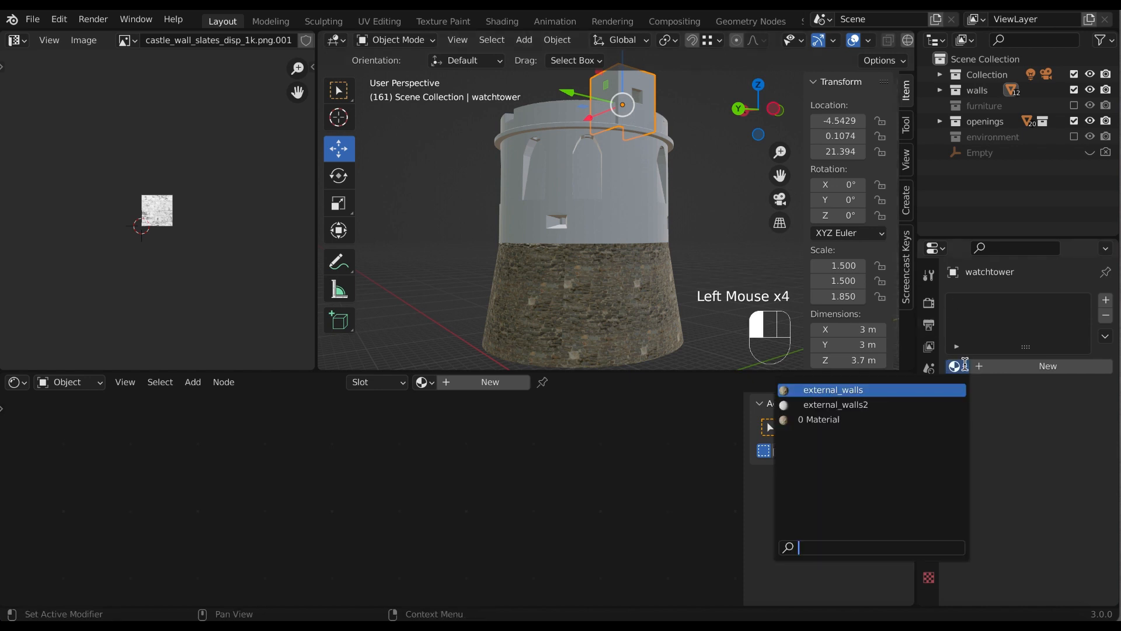
pyautogui.click(857, 412)
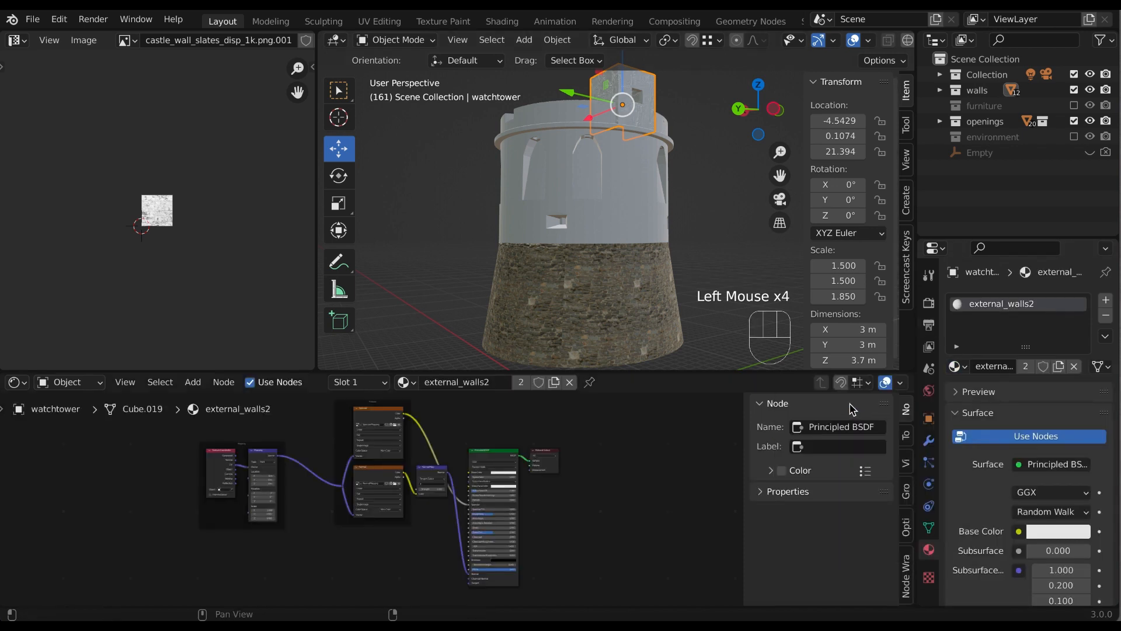
# Examine the external_walls2 material on the watchtower's walls close up, along with its texture nodes.
pyautogui.moveTo(778, 188); pyautogui.dragTo(609, 196)
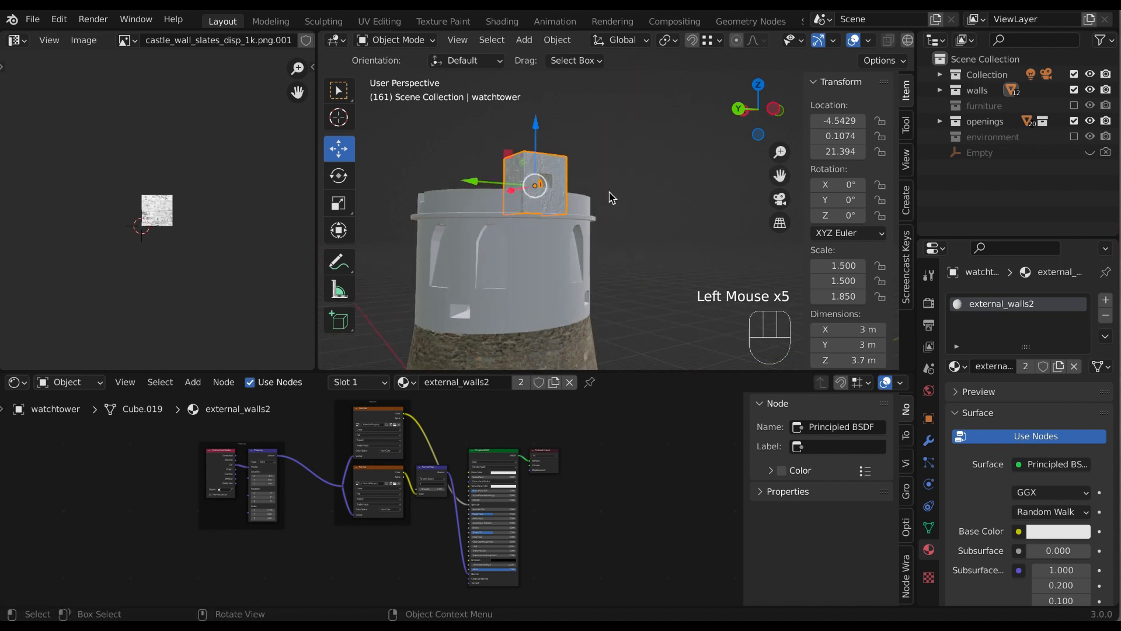
pyautogui.scroll(2, 612, 201)
pyautogui.scroll(1, 528, 204)
pyautogui.moveTo(528, 204); pyautogui.dragTo(561, 229, button='middle')
pyautogui.scroll(5, 448, 413)
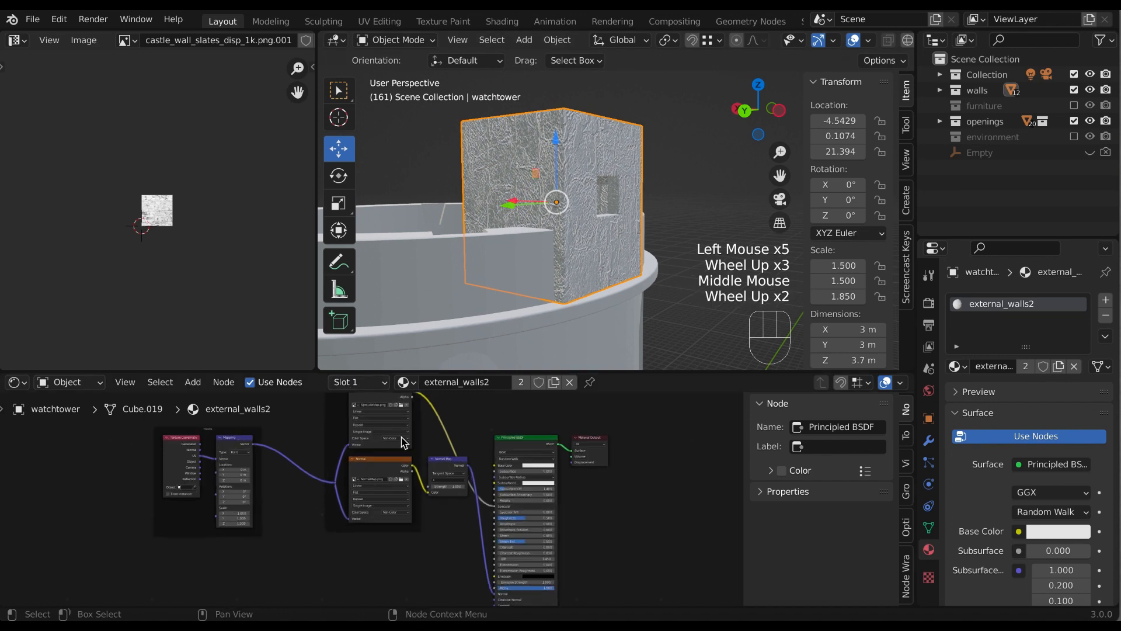
# Add an Image Texture node to the Textures frame of the external_walls2 material.
pyautogui.moveTo(448, 413); pyautogui.dragTo(438, 518, button='middle')
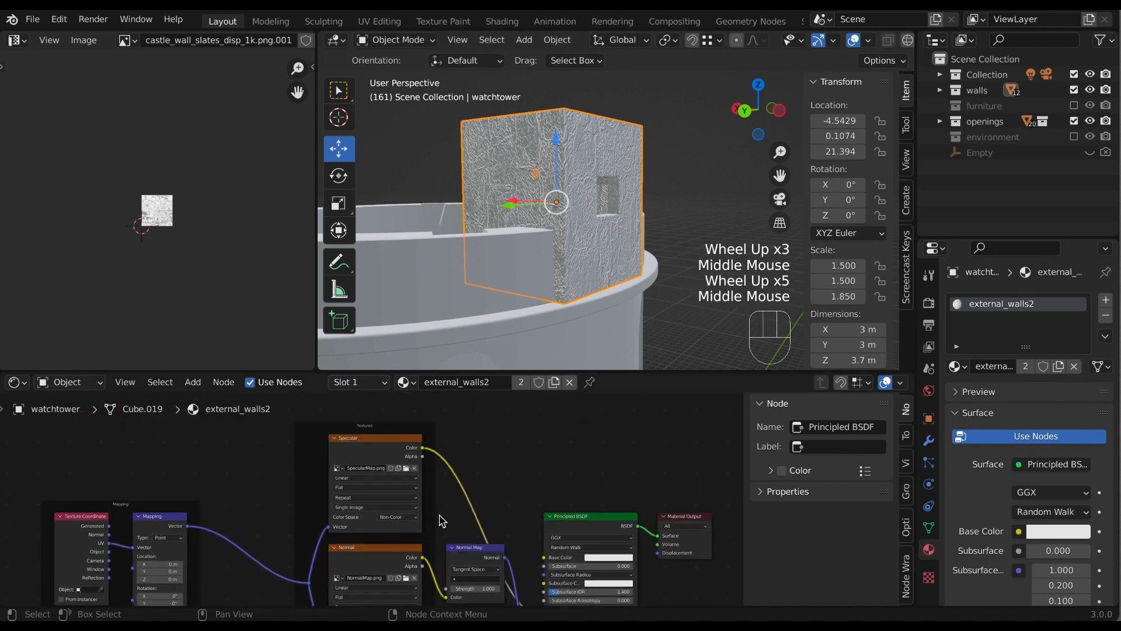
pyautogui.scroll(1, 434, 494)
pyautogui.scroll(-2, 439, 488)
pyautogui.scroll(-1, 371, 498)
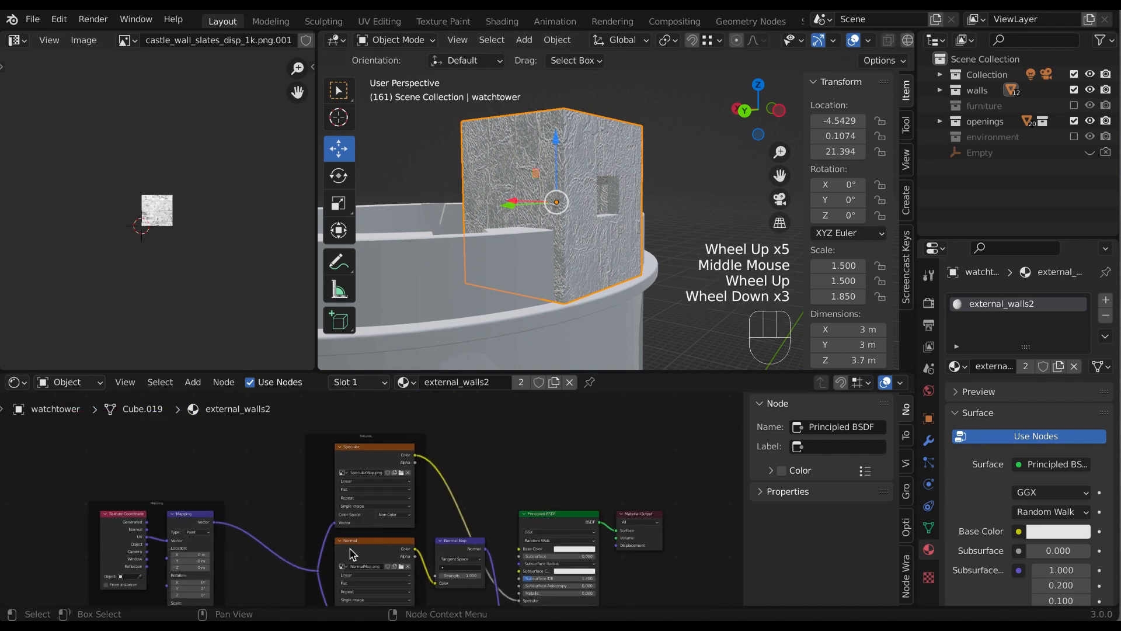
pyautogui.click(320, 502)
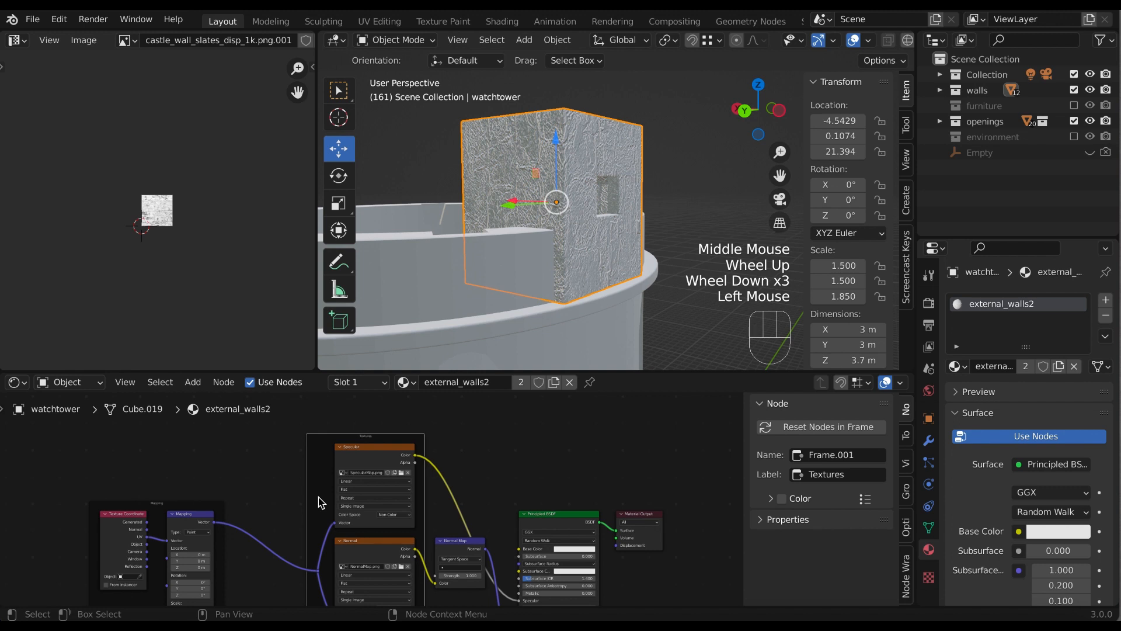
pyautogui.hotkey('shift', 'a')
pyautogui.moveTo(320, 497)
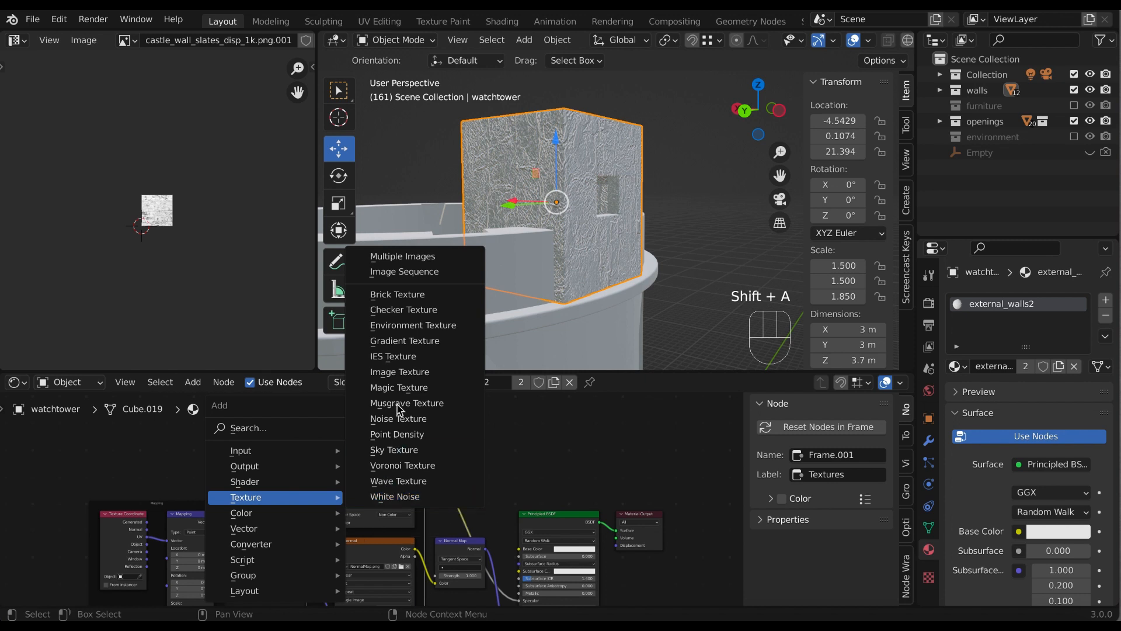
pyautogui.click(399, 372)
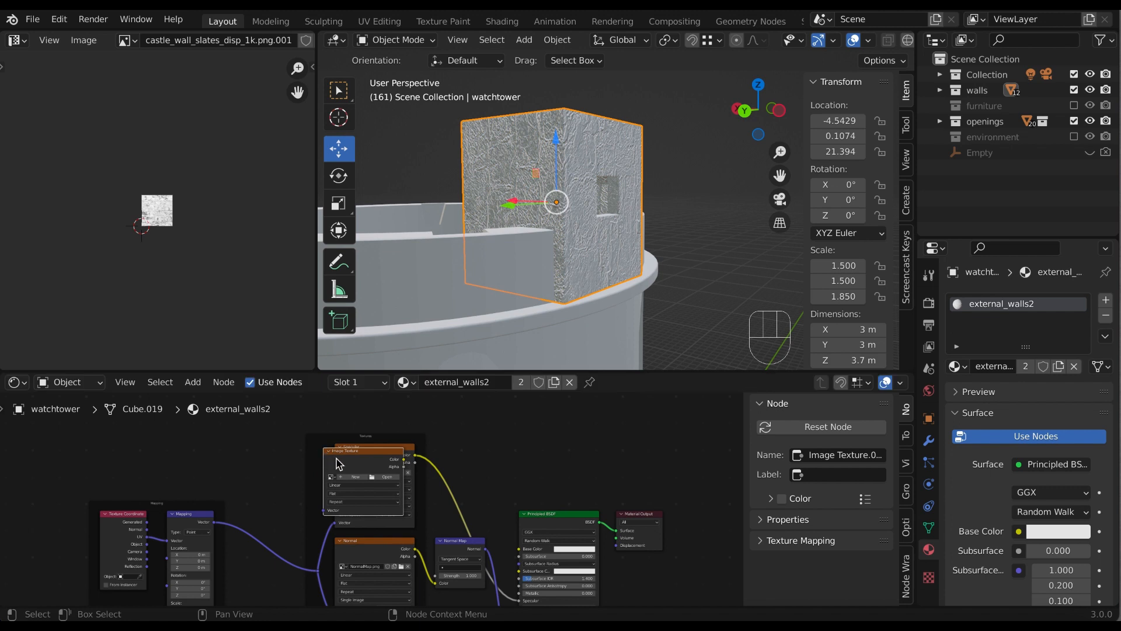
pyautogui.click(342, 460)
# Position the new Image Texture node above the Specular texture node, clear of overlapping it.
pyautogui.moveTo(341, 460); pyautogui.dragTo(350, 591)
pyautogui.scroll(-3, 492, 510)
pyautogui.moveTo(495, 513); pyautogui.dragTo(494, 422, button='middle')
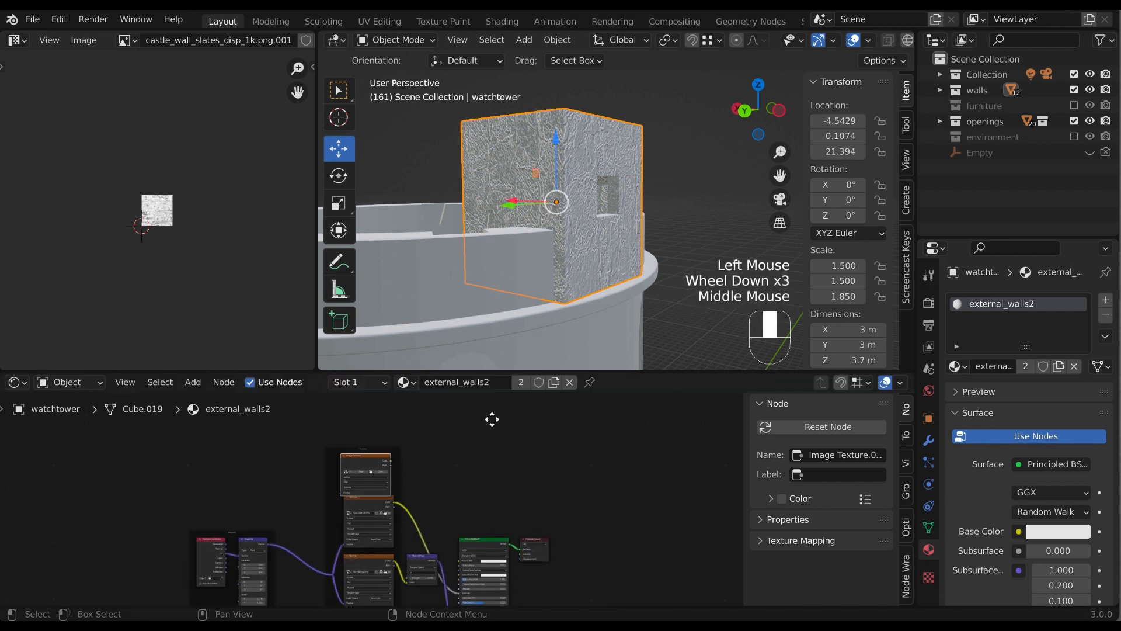
pyautogui.moveTo(369, 465); pyautogui.dragTo(368, 453)
pyautogui.scroll(1, 413, 489)
pyautogui.scroll(1, 478, 489)
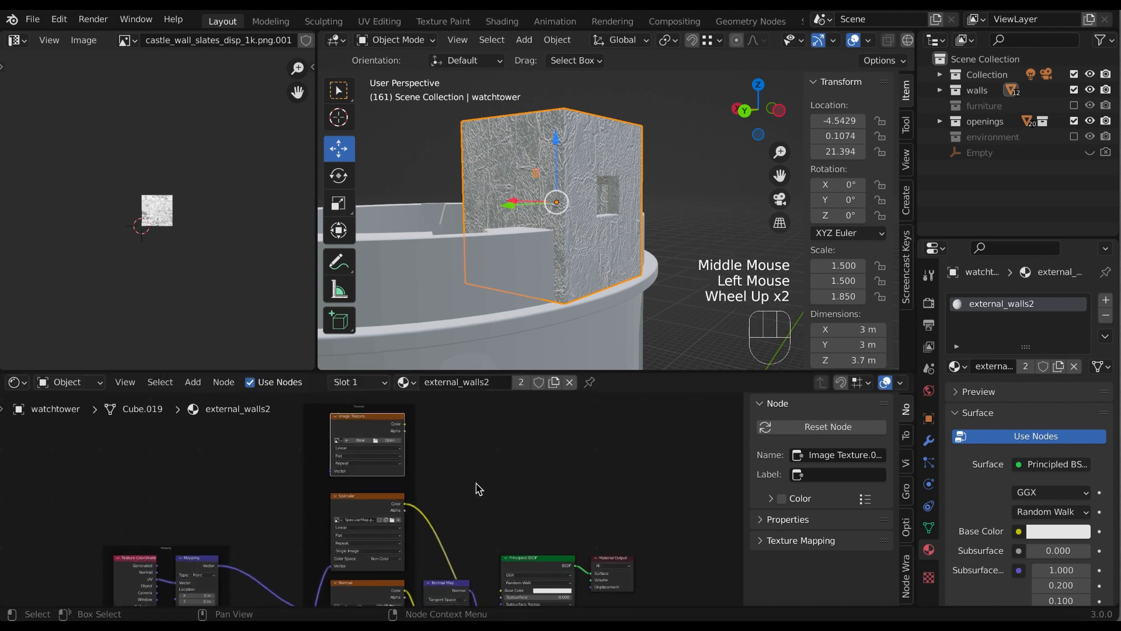
# Connect the Mapping node's Vector output to the Vector input of the new Image Texture node.
pyautogui.scroll(1, 358, 493)
pyautogui.moveTo(532, 500); pyautogui.dragTo(588, 430, button='middle')
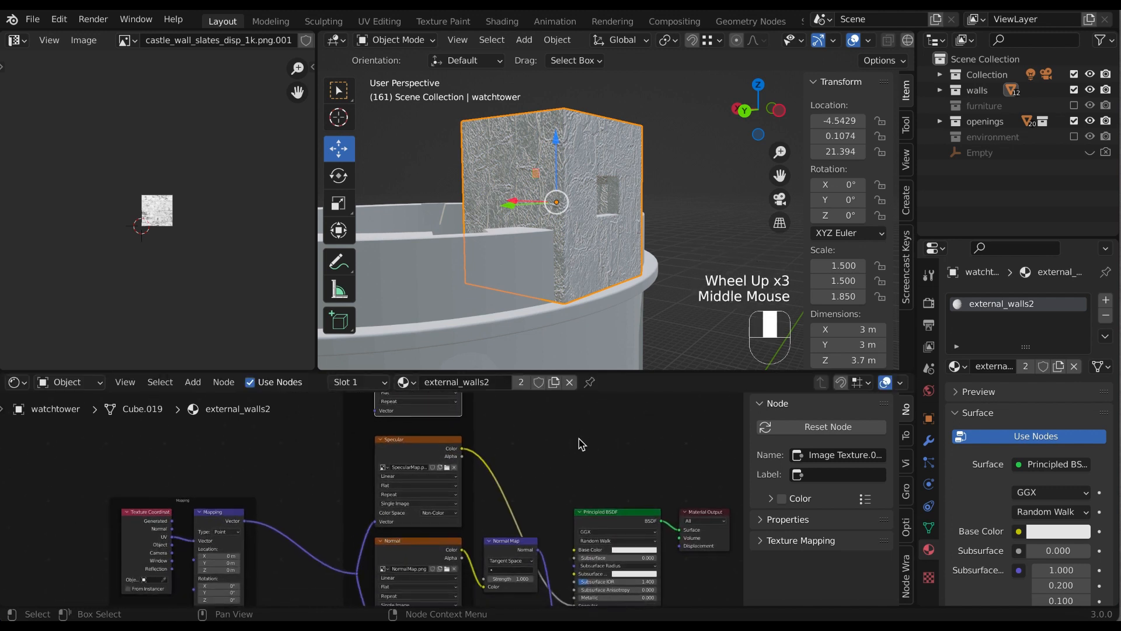
pyautogui.moveTo(377, 415); pyautogui.dragTo(358, 486)
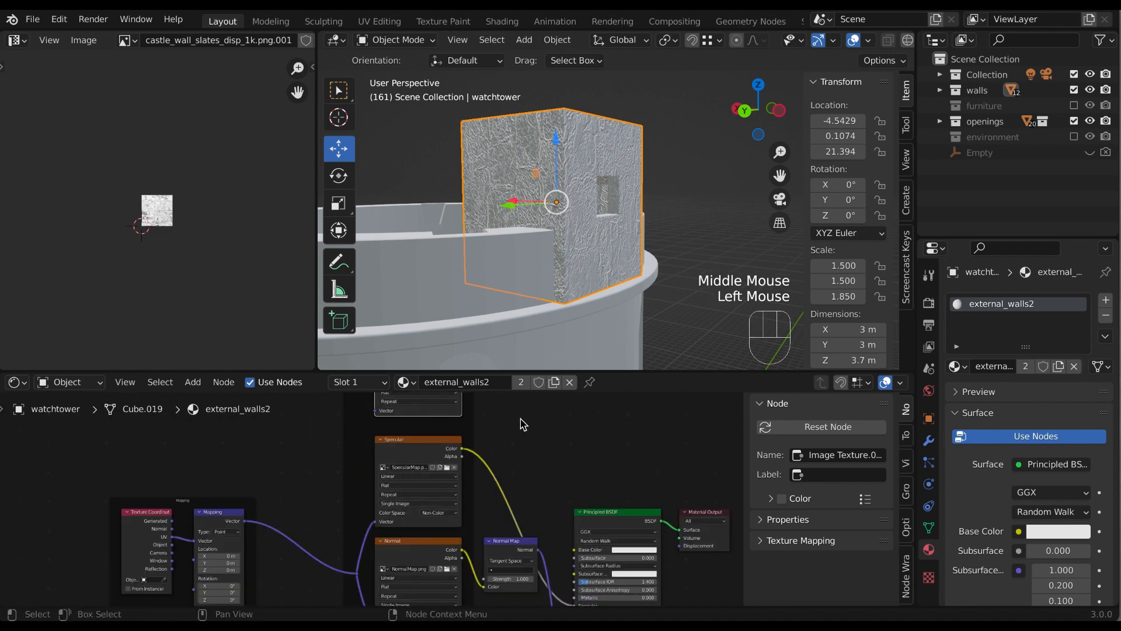
pyautogui.scroll(1, 378, 488)
pyautogui.scroll(-2, 378, 491)
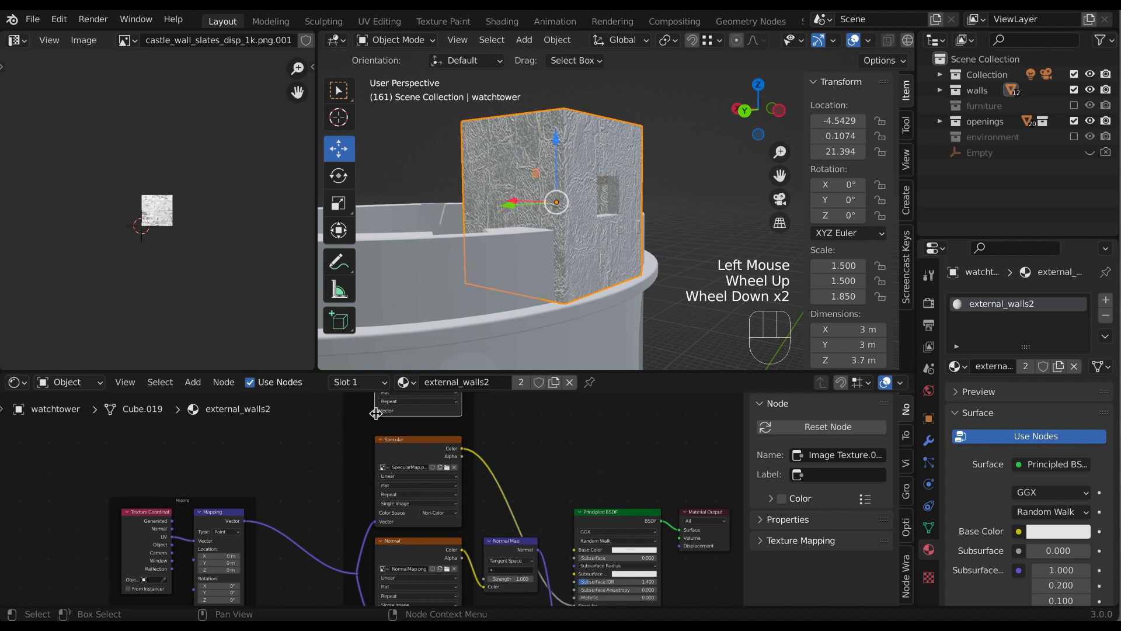
pyautogui.moveTo(376, 413); pyautogui.dragTo(358, 575)
pyautogui.moveTo(538, 424); pyautogui.dragTo(453, 474, button='middle')
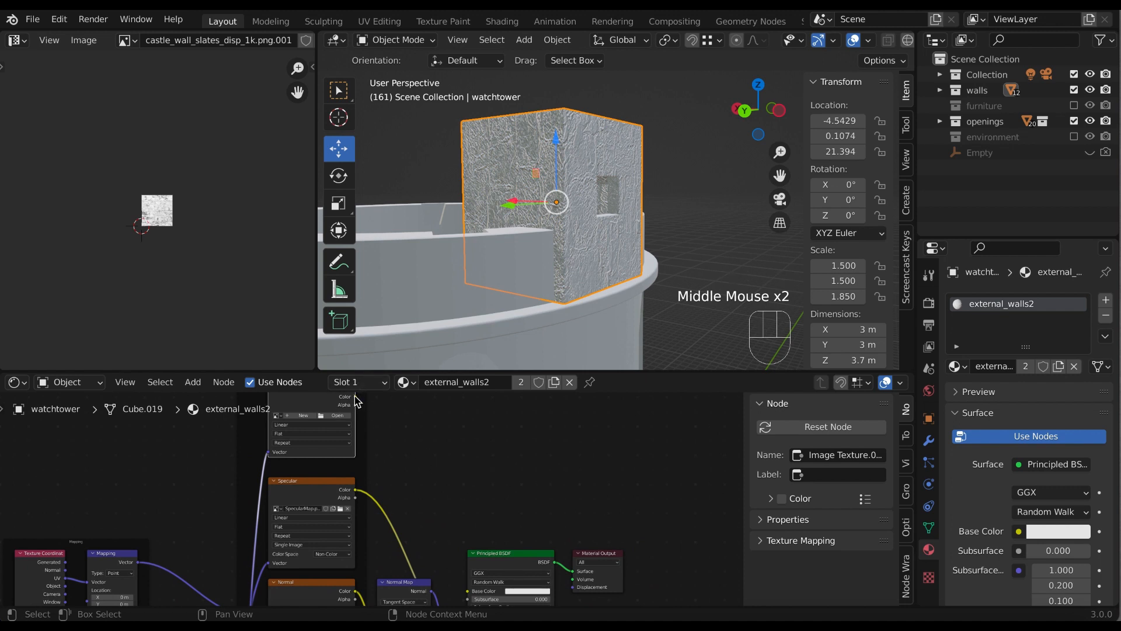
# Connect the new Image Texture's Color output to the Base Color of the Principled BSDF.
pyautogui.moveTo(357, 402)
pyautogui.mouseDown()
pyautogui.moveTo(465, 597)
pyautogui.moveTo(468, 472)
pyautogui.mouseUp()
pyautogui.scroll(-3, 465, 461)
pyautogui.moveTo(467, 470); pyautogui.dragTo(505, 536, button='middle')
pyautogui.moveTo(408, 425); pyautogui.dragTo(440, 480, button='middle')
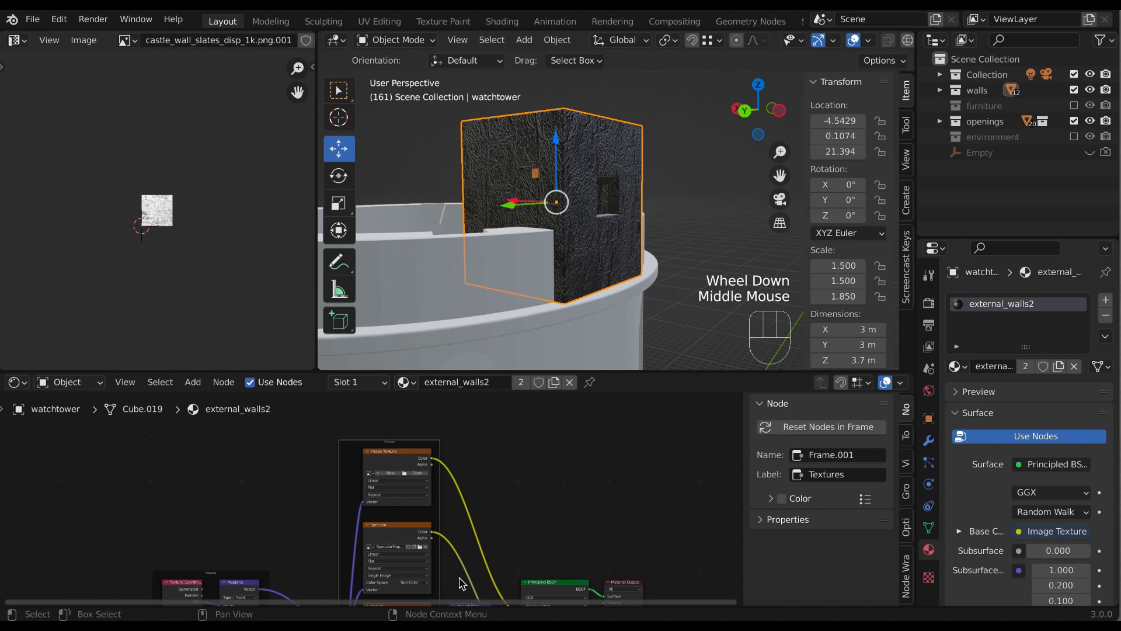
# Load TexturesCom_BrickMessy0198_2_M.jpg from the materials/1.tower_walls1 folder into the new Image Texture node.
pyautogui.click(415, 473)
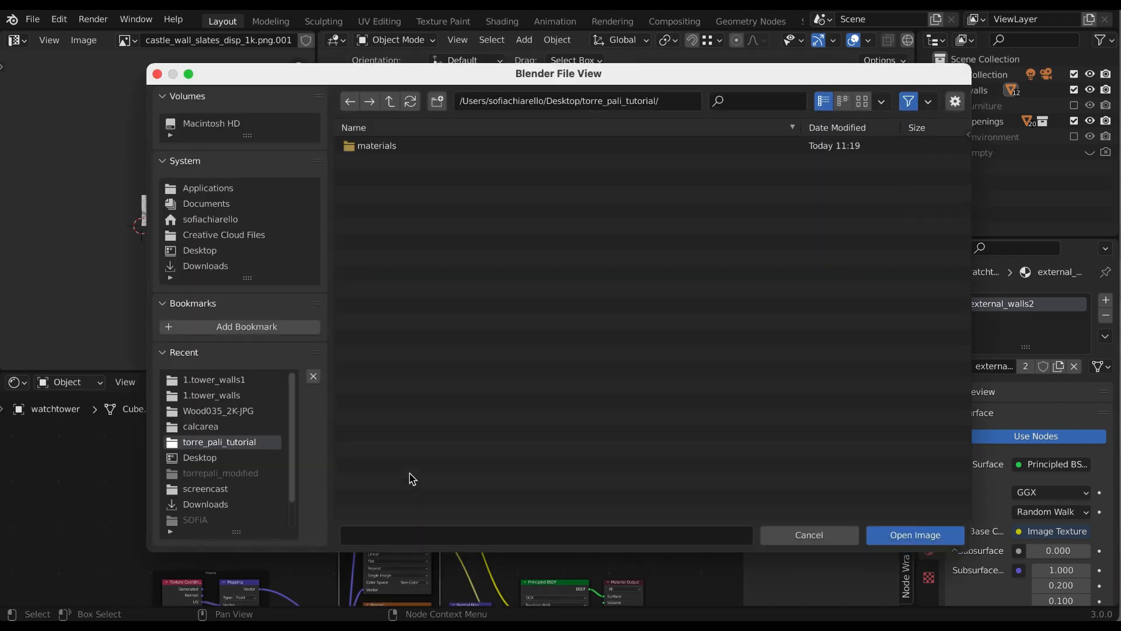
pyautogui.doubleClick(378, 145)
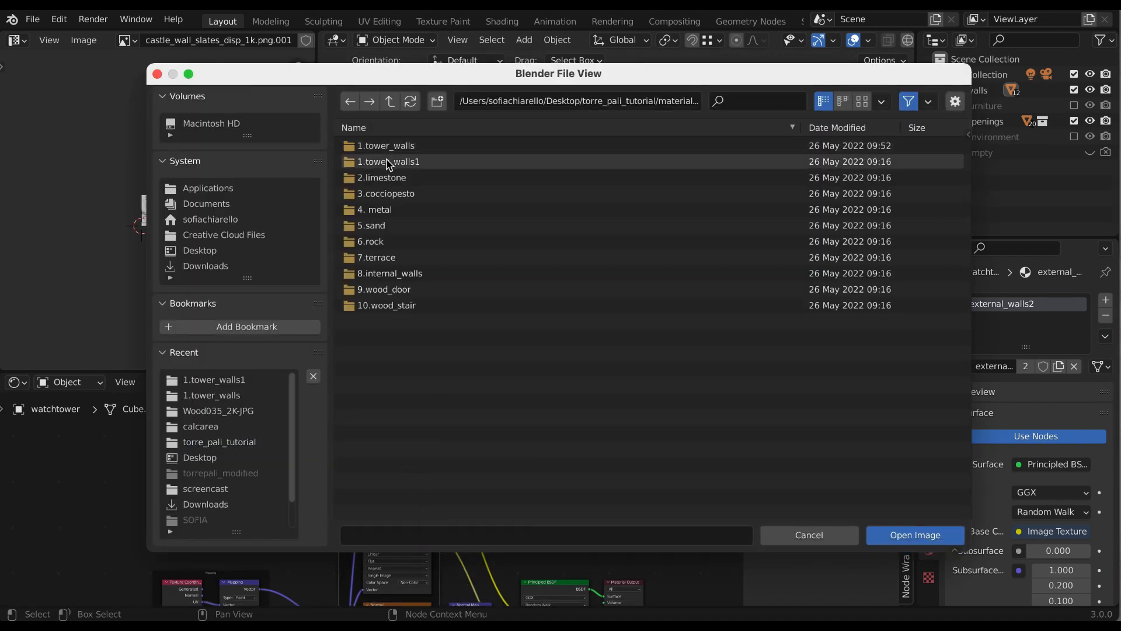
pyautogui.doubleClick(388, 162)
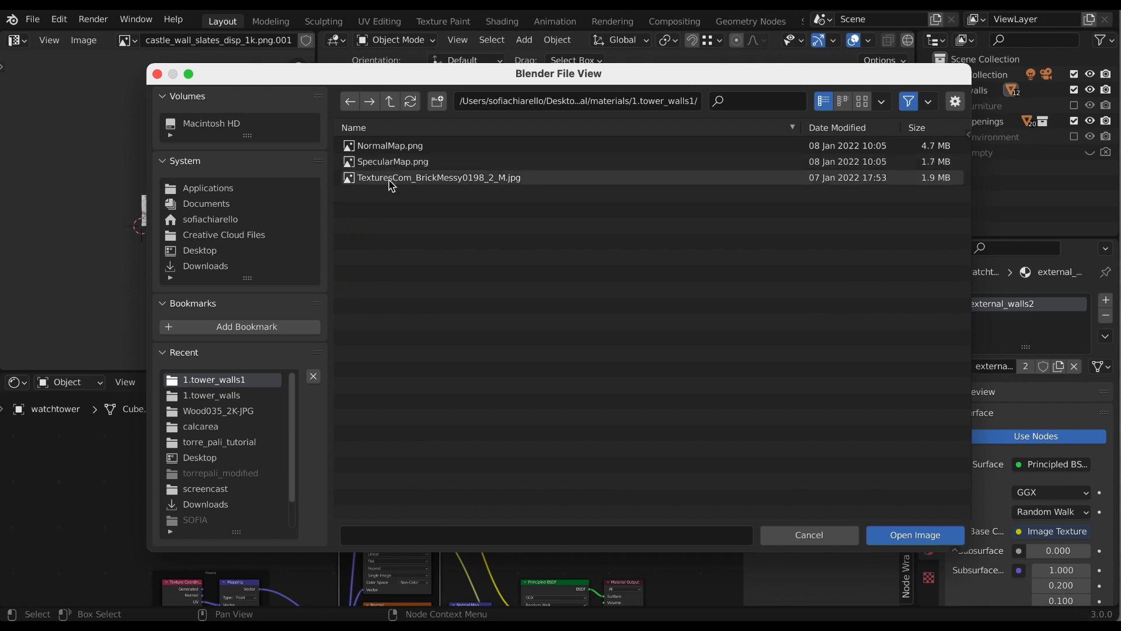
pyautogui.click(390, 181)
pyautogui.click(906, 540)
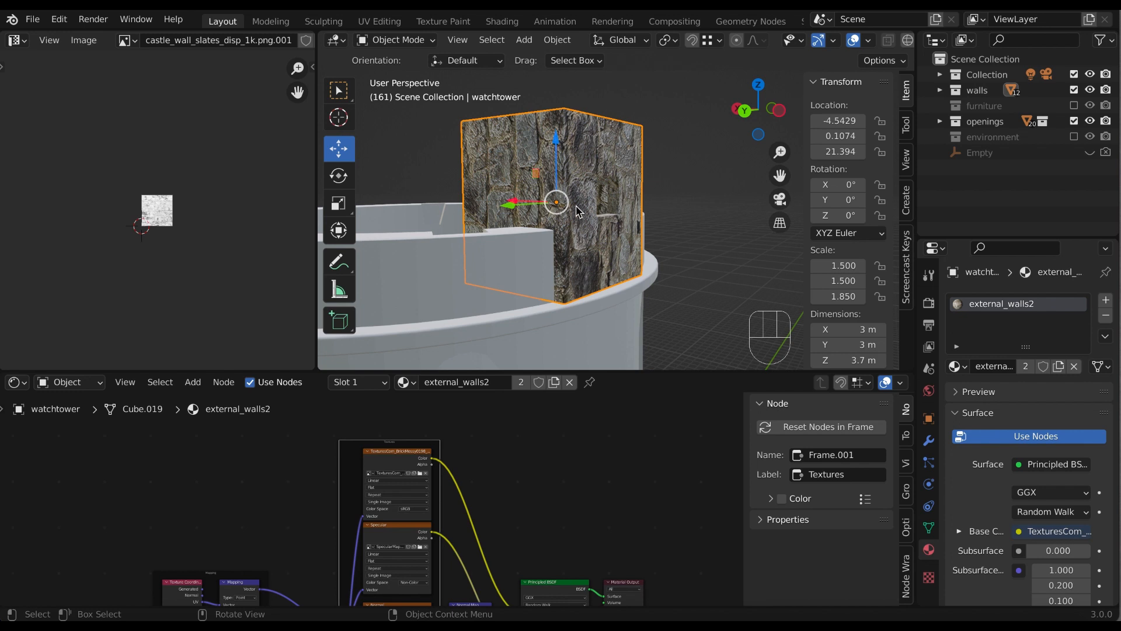
# Select the watchtower's whole mesh and enlarge its complete UV layout well beyond the brick image.
pyautogui.press('Tab')
pyautogui.press('a')
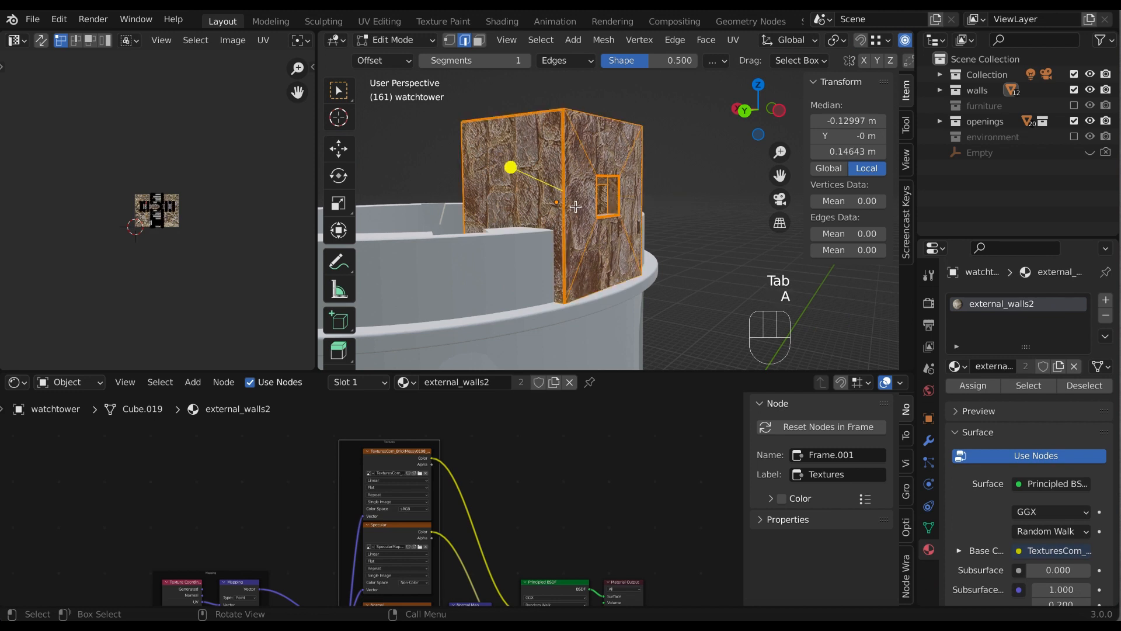
pyautogui.scroll(4, 179, 195)
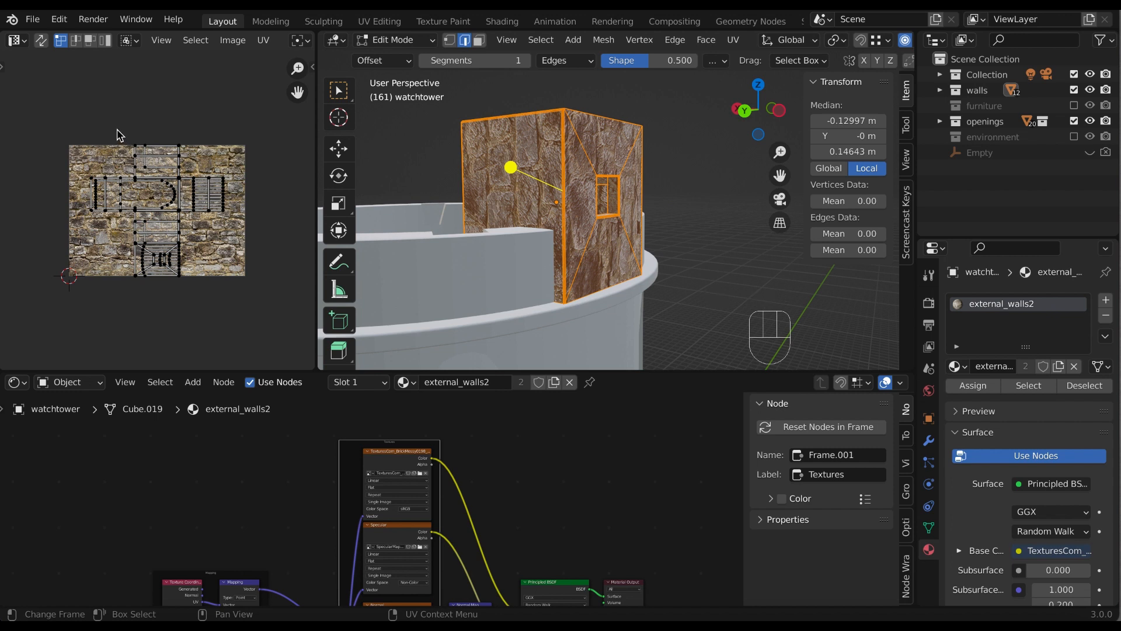
pyautogui.press('a')
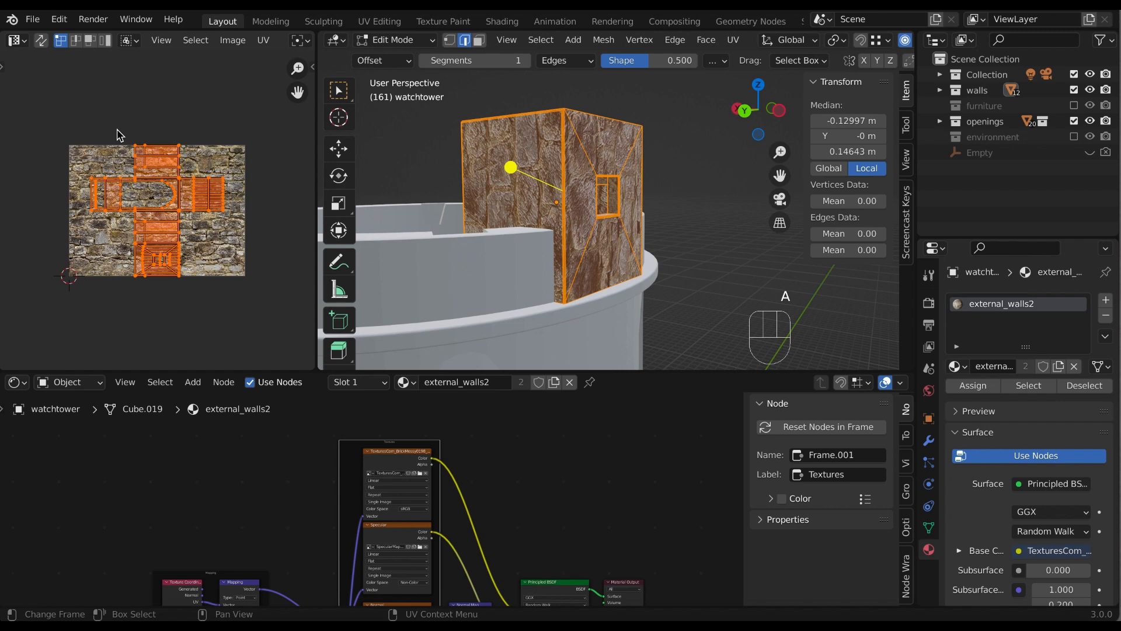
pyautogui.press('s')
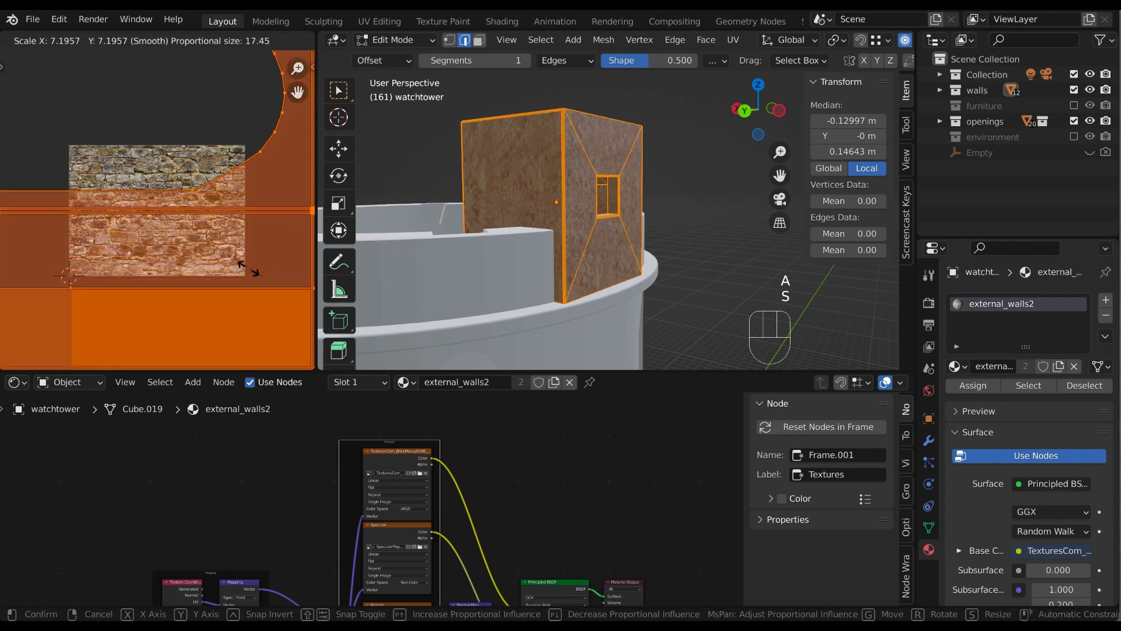
pyautogui.click(238, 264)
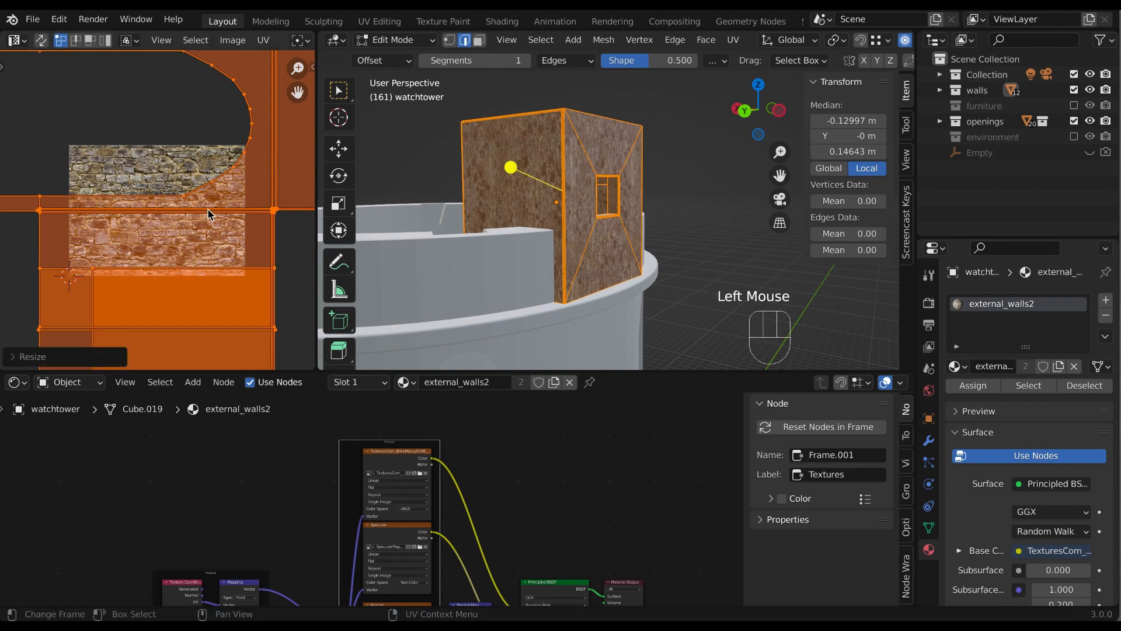
# Rotate the watchtower's UV layout by 90° so the stone courses run horizontally.
pyautogui.scroll(-2, 213, 220)
pyautogui.scroll(-2, 214, 220)
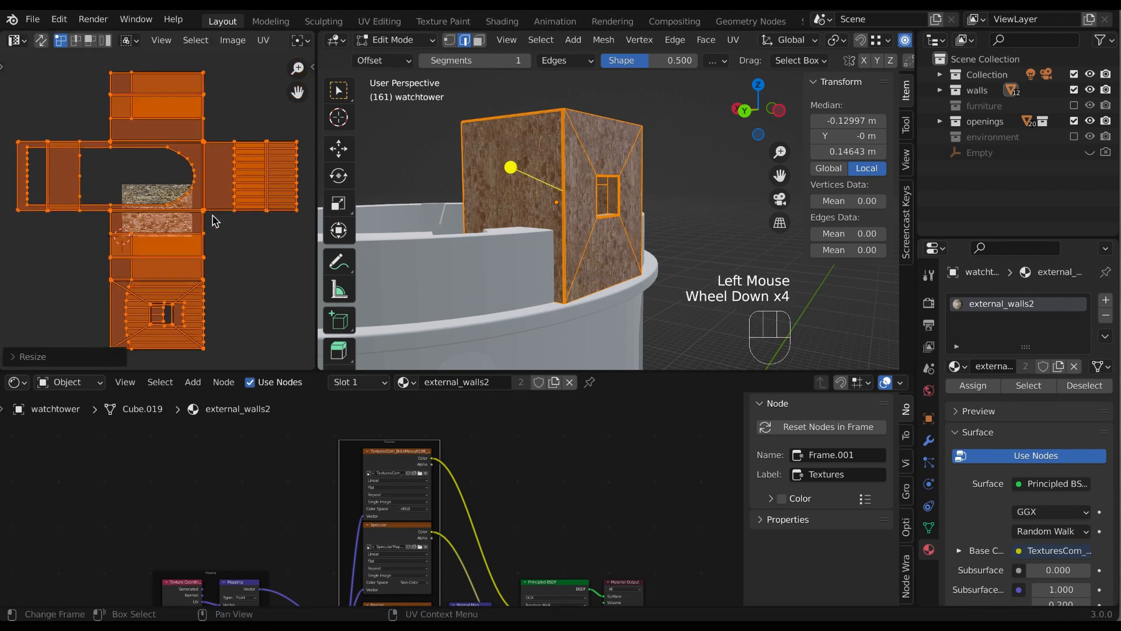
pyautogui.press('r')
pyautogui.press('z')
pyautogui.press('9')
pyautogui.press('0')
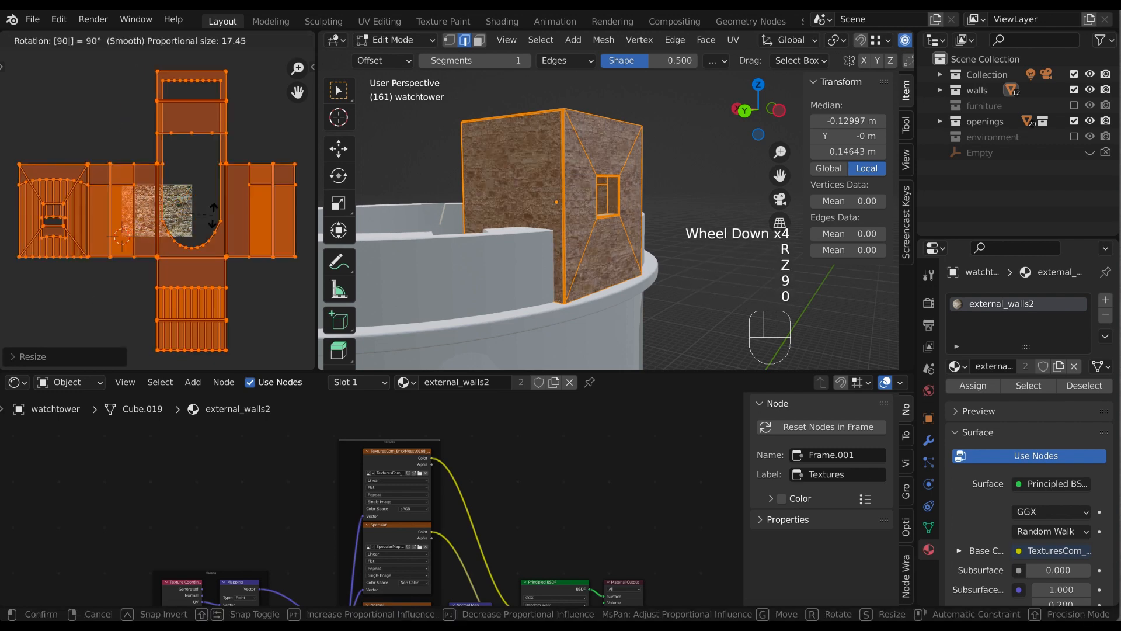
pyautogui.press('Return')
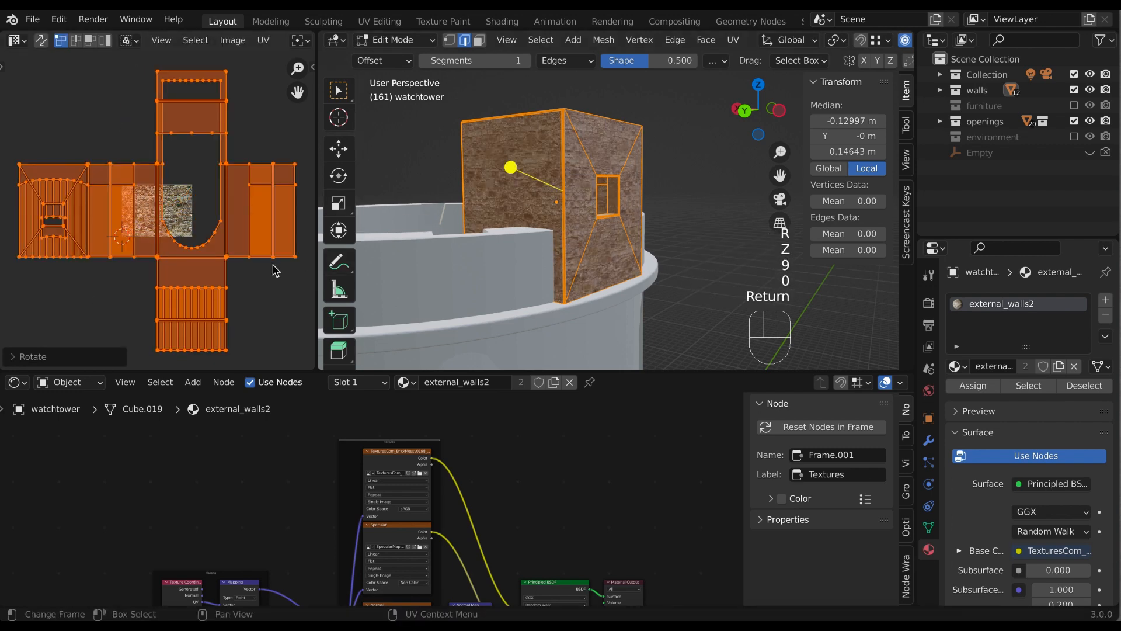
# Scale the watchtower's UV layout down to about 0.85, return to Object Mode and check the stone size on its walls.
pyautogui.press('s')
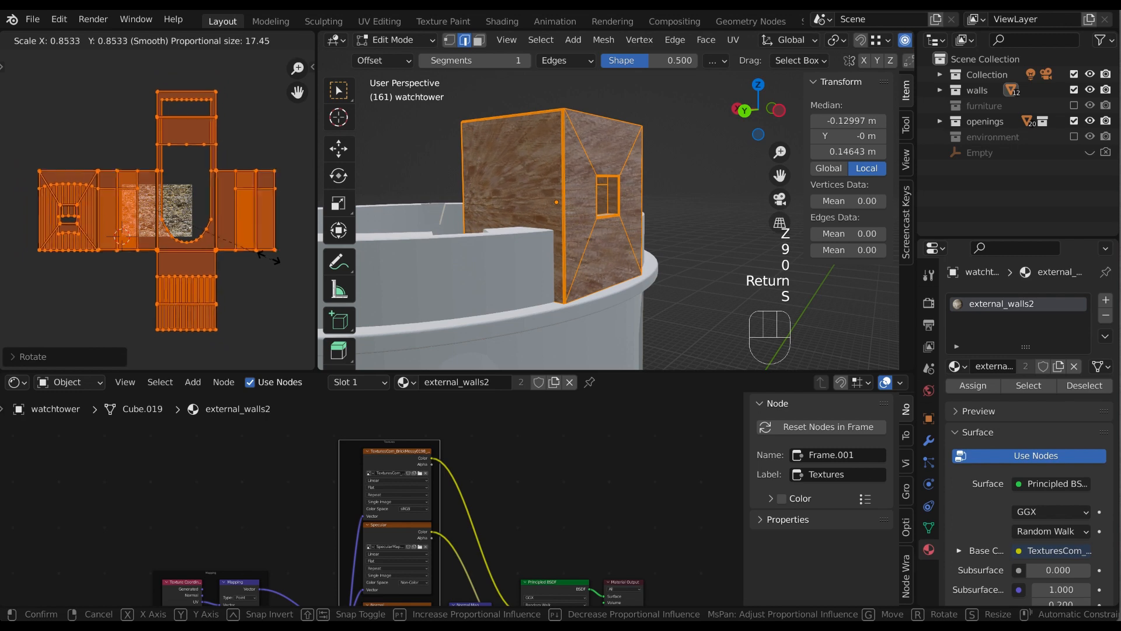
pyautogui.click(270, 261)
pyautogui.press('Tab')
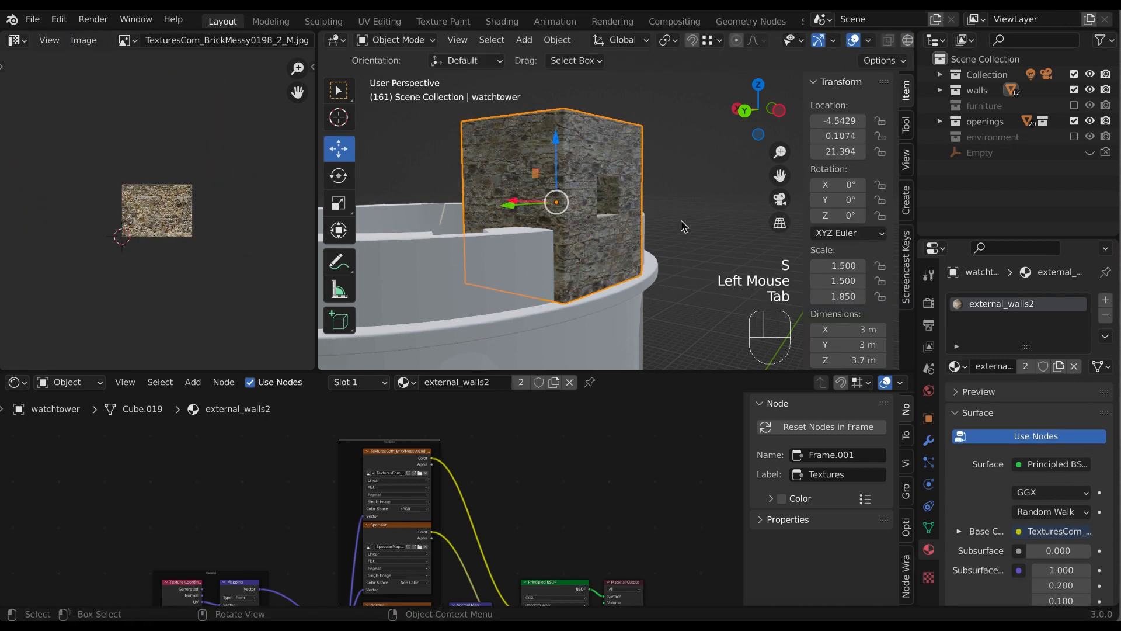
pyautogui.scroll(4, 683, 226)
pyautogui.scroll(-3, 620, 225)
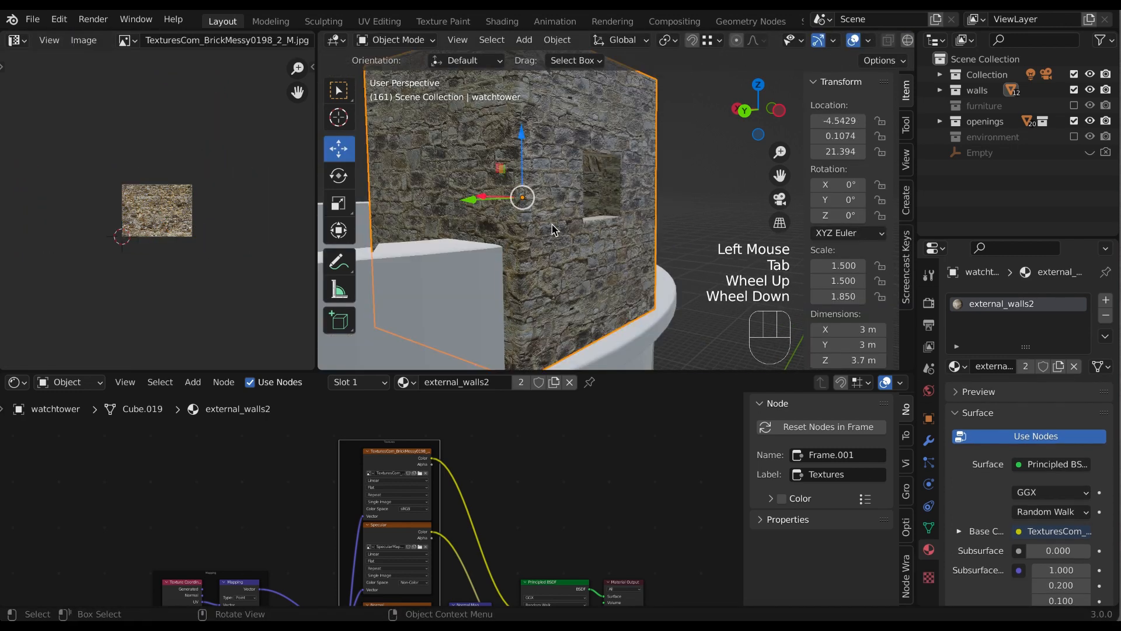
pyautogui.moveTo(553, 229)
pyautogui.mouseDown(button='middle')
pyautogui.moveTo(569, 257)
pyautogui.moveTo(558, 233)
pyautogui.mouseUp(button='middle')
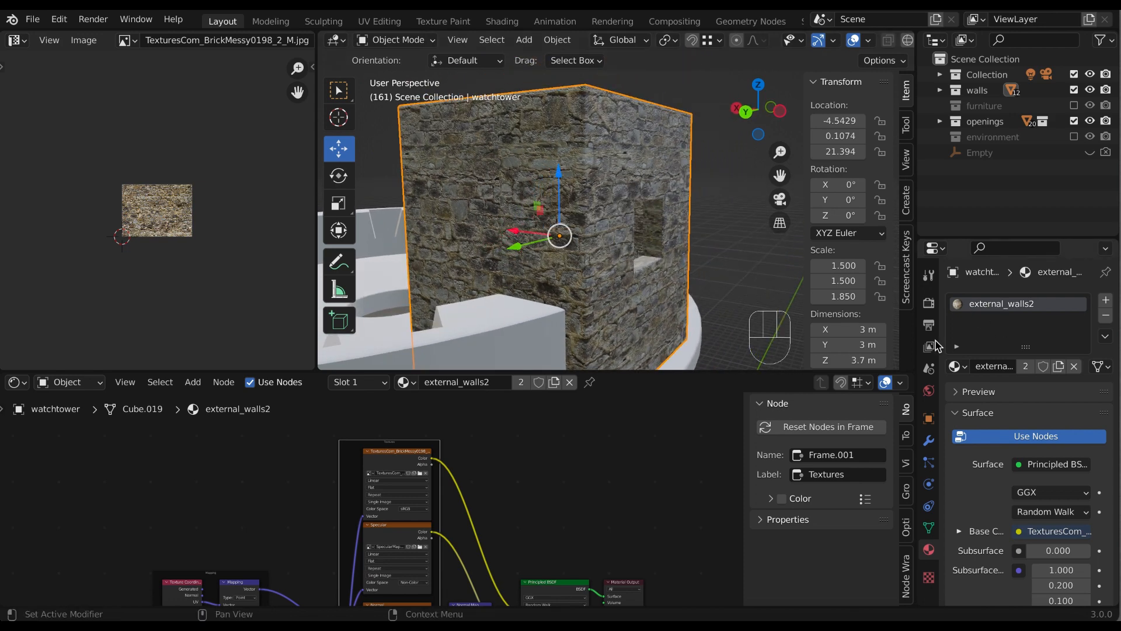
# Select the tower's lower wall, 0.floor, and move its external_walls2 material slot below external_walls.
pyautogui.scroll(-2, 659, 356)
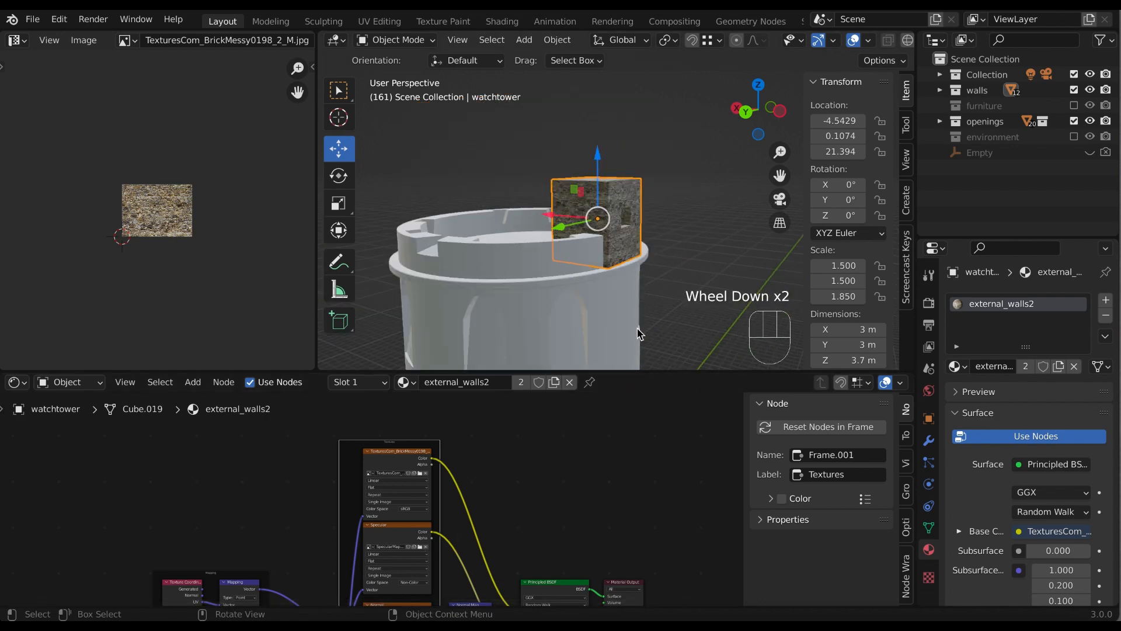
pyautogui.moveTo(637, 333); pyautogui.dragTo(593, 219, button='middle')
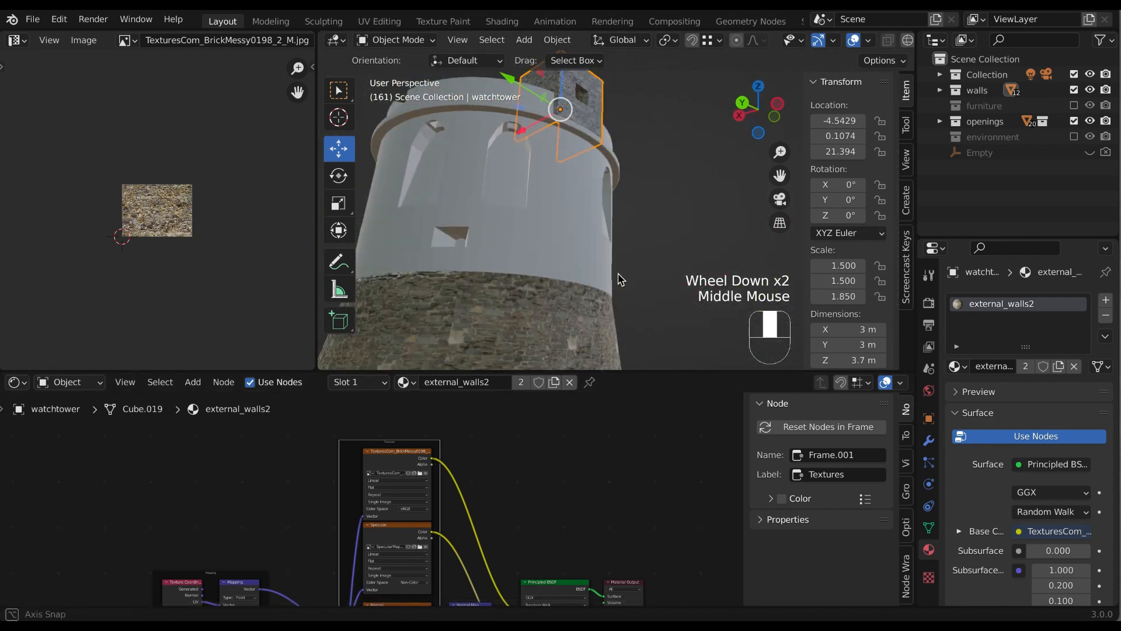
pyautogui.click(506, 367)
pyautogui.click(507, 357)
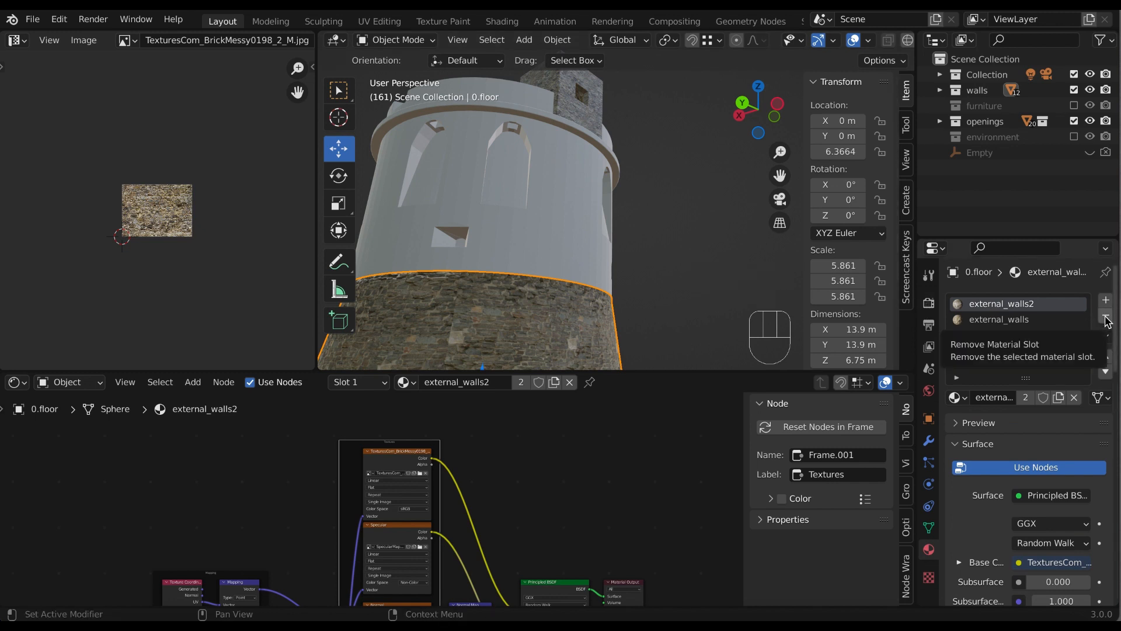
pyautogui.click(1107, 372)
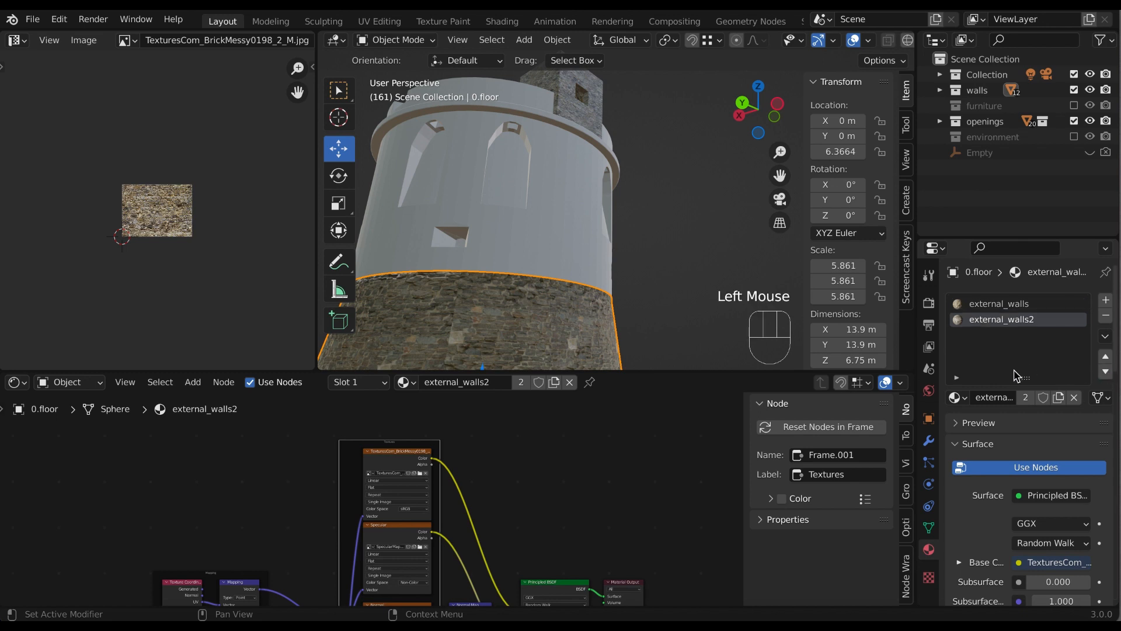
# Replace external_walls with external_walls2 in the first material slot of 0.floor and view the whole tower.
pyautogui.click(993, 306)
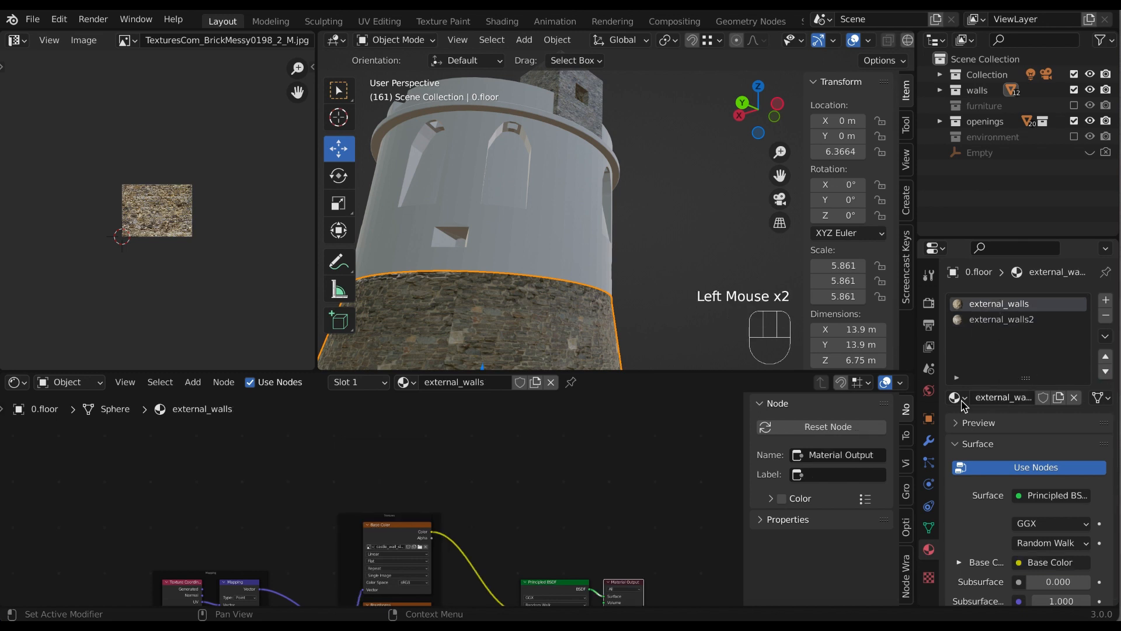
pyautogui.click(958, 398)
pyautogui.click(876, 436)
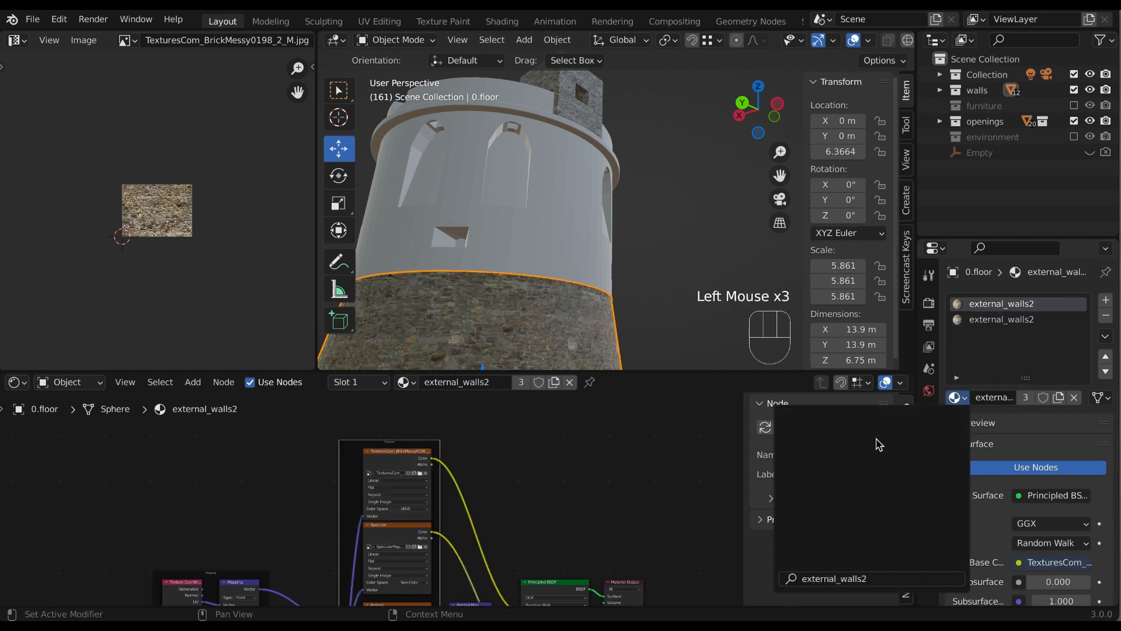
pyautogui.scroll(-2, 560, 292)
pyautogui.moveTo(556, 298); pyautogui.dragTo(538, 304, button='middle')
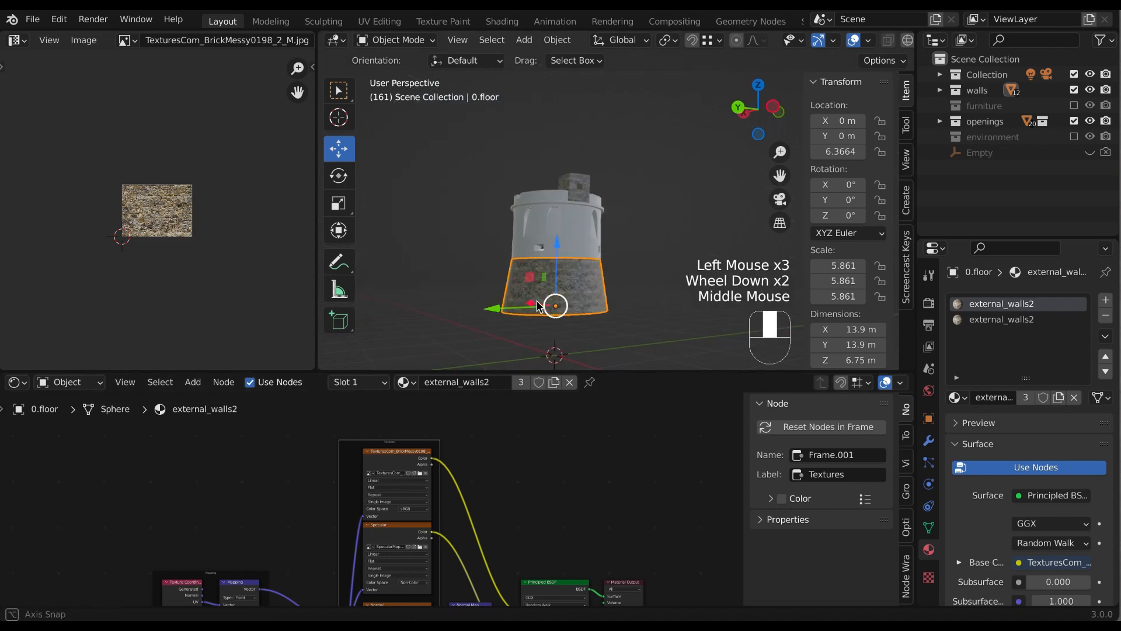
# Examine the stone size, course direction and seams of the texture around the tower's lower wall, up close and from a distance.
pyautogui.scroll(1, 664, 292)
pyautogui.moveTo(780, 175); pyautogui.dragTo(754, 65)
pyautogui.scroll(1, 526, 292)
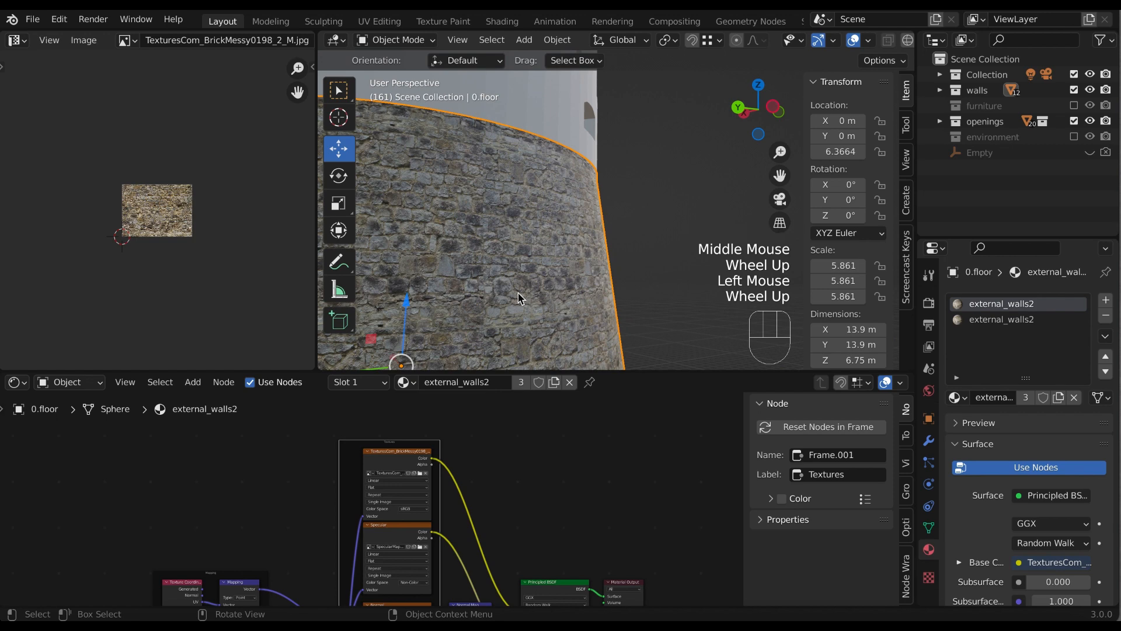
pyautogui.moveTo(528, 295); pyautogui.dragTo(591, 308, button='middle')
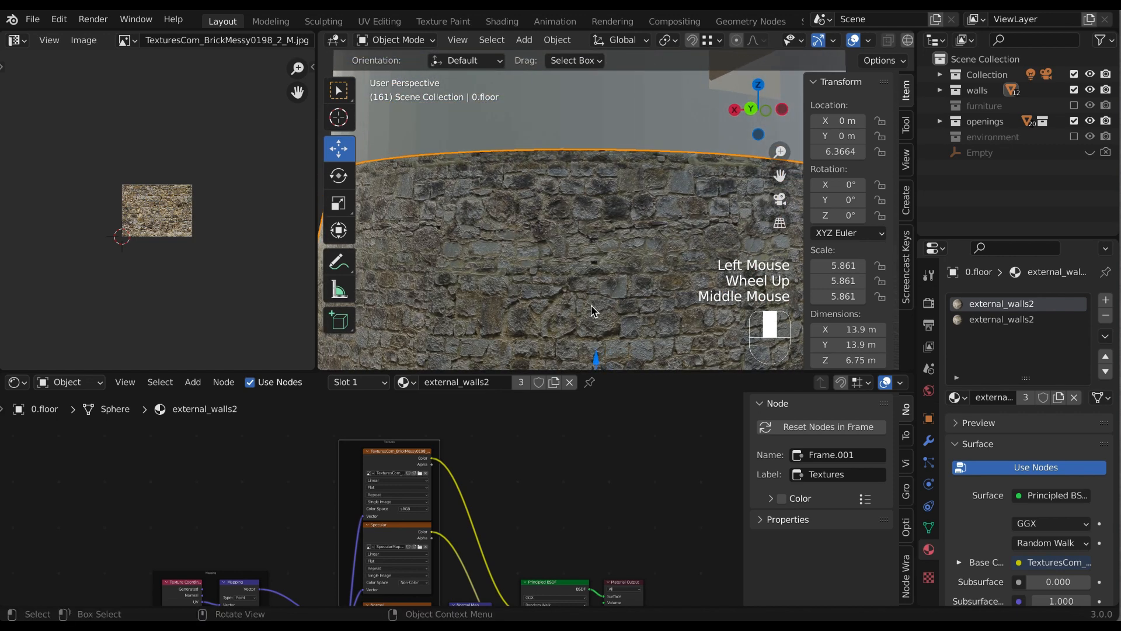
pyautogui.scroll(-2, 591, 309)
pyautogui.moveTo(503, 299); pyautogui.dragTo(527, 307, button='middle')
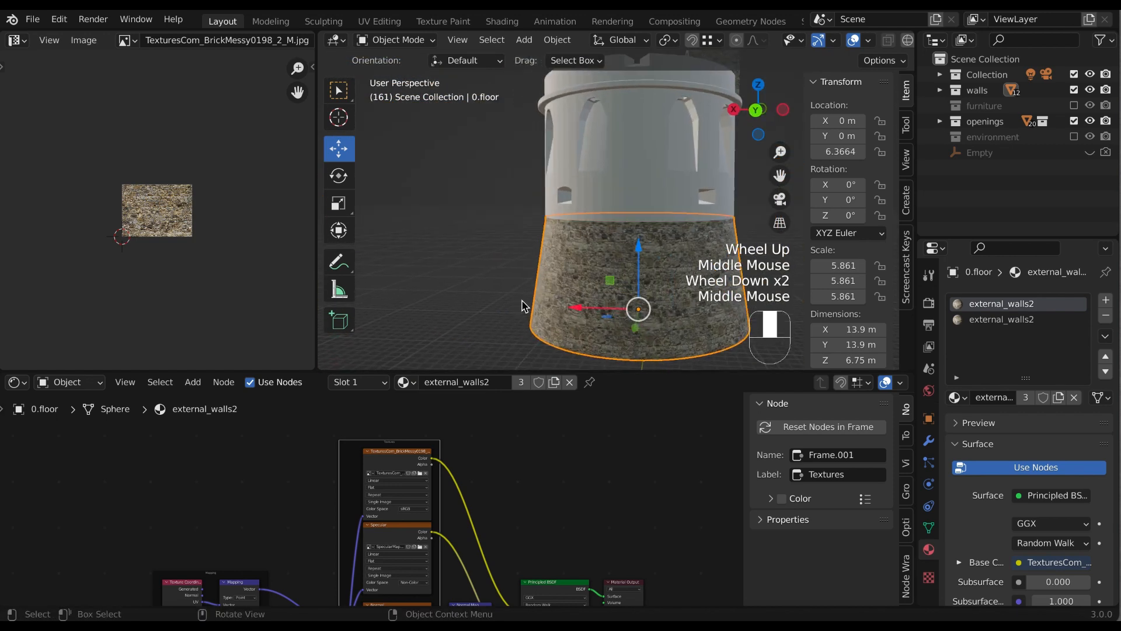
pyautogui.moveTo(778, 176); pyautogui.dragTo(613, 304)
pyautogui.moveTo(454, 330); pyautogui.dragTo(528, 310, button='middle')
pyautogui.scroll(2, 653, 285)
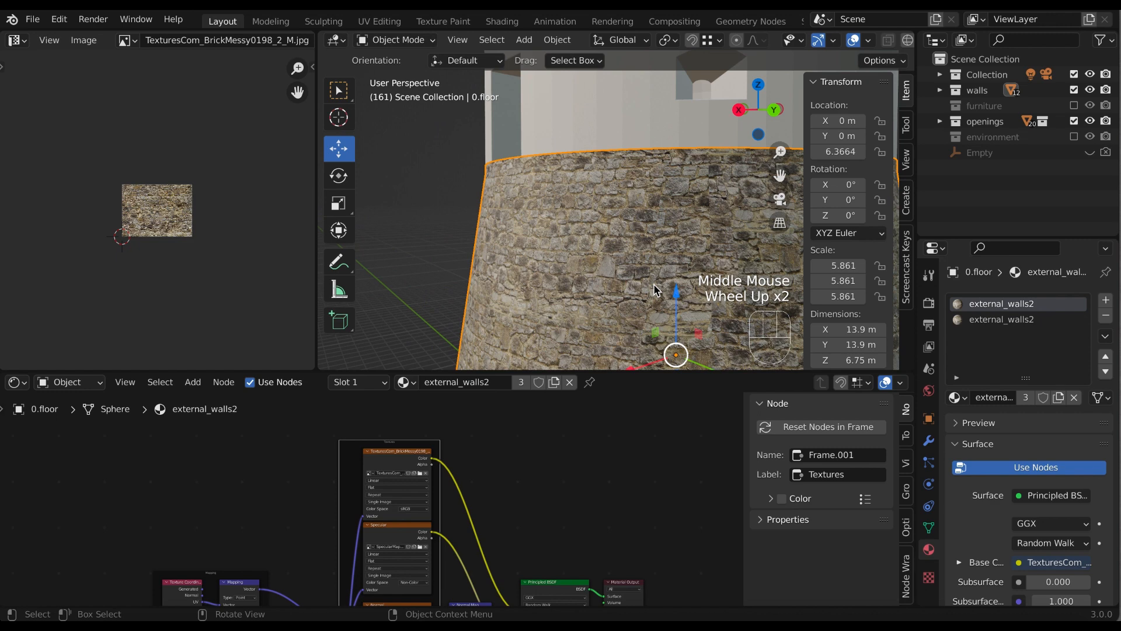
pyautogui.moveTo(493, 293)
pyautogui.mouseDown(button='middle')
pyautogui.moveTo(514, 307)
pyautogui.moveTo(521, 298)
pyautogui.moveTo(492, 293)
pyautogui.mouseUp(button='middle')
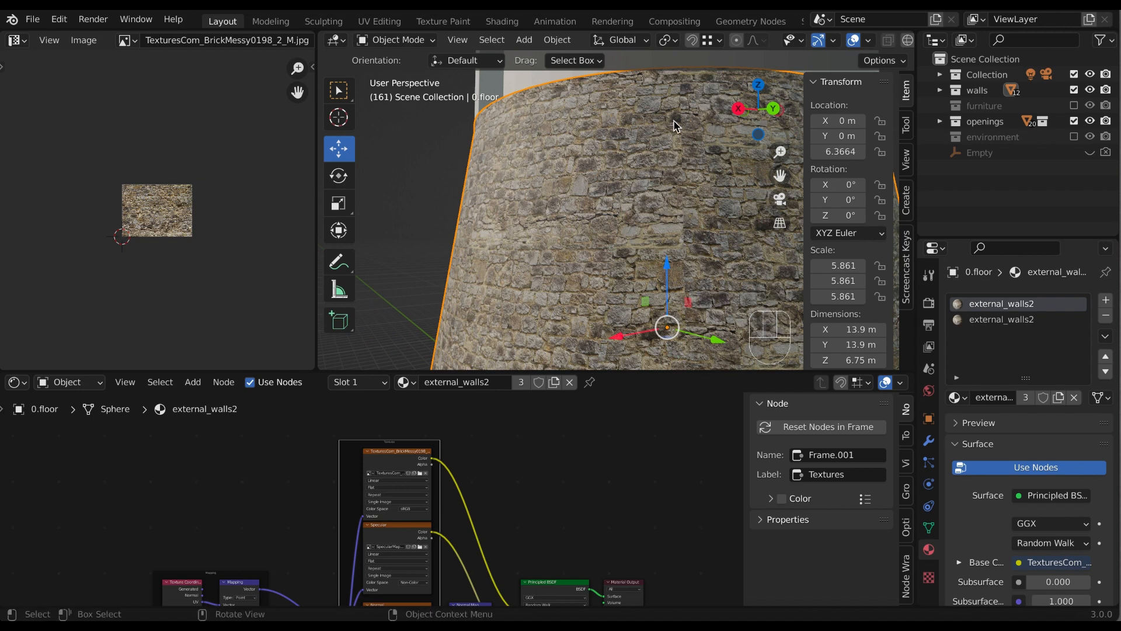
pyautogui.scroll(-4, 573, 320)
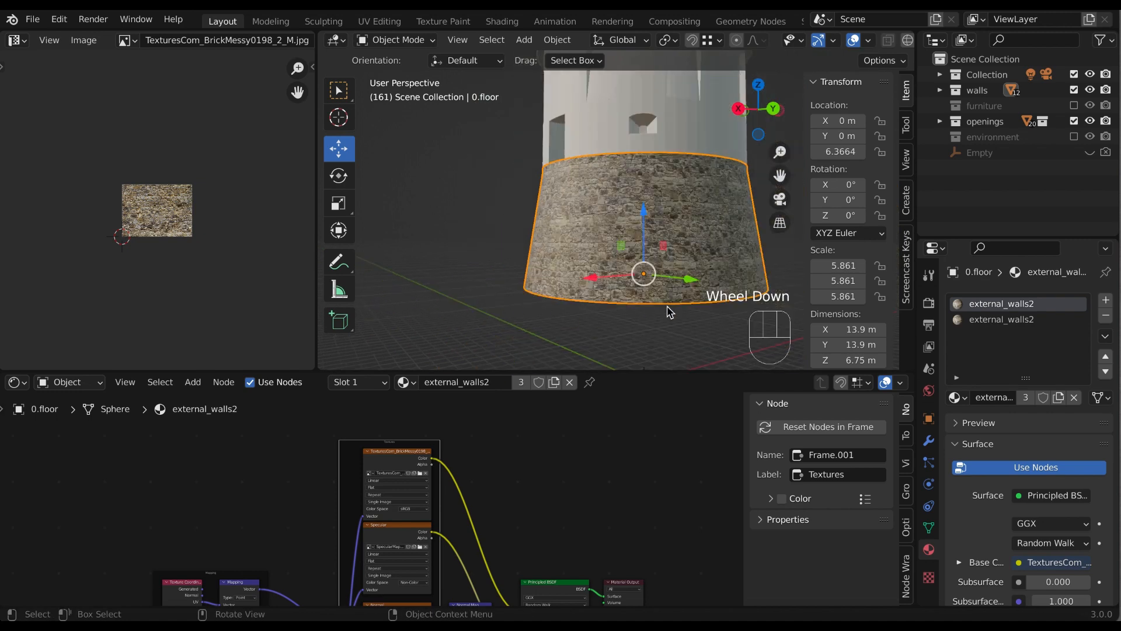
pyautogui.moveTo(572, 320); pyautogui.dragTo(571, 236, button='middle')
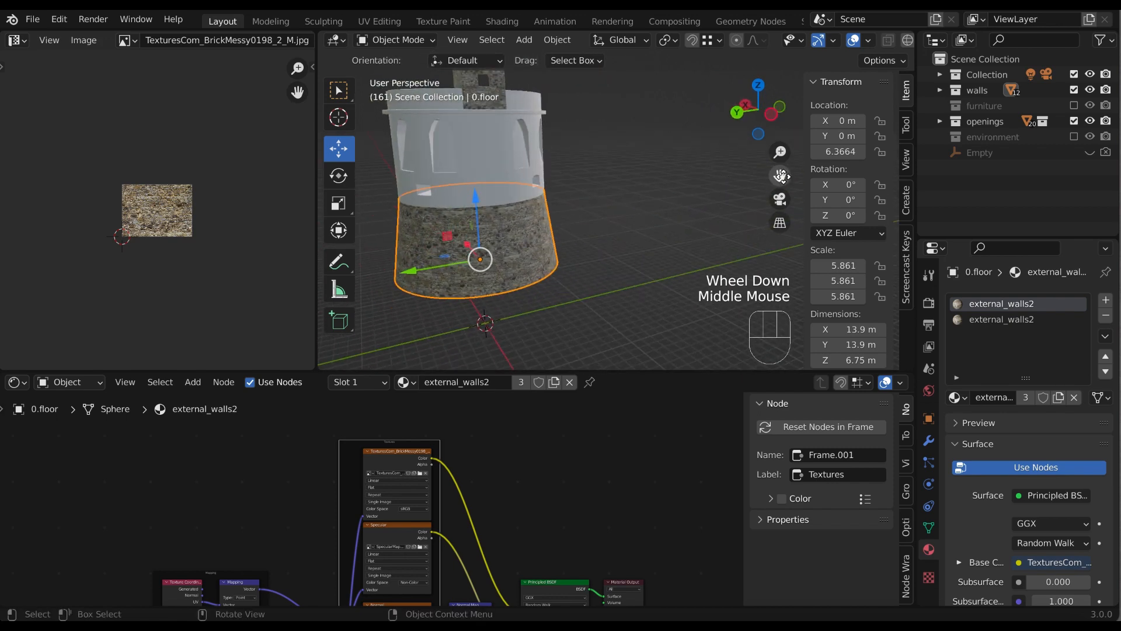
pyautogui.moveTo(779, 175); pyautogui.dragTo(874, 202)
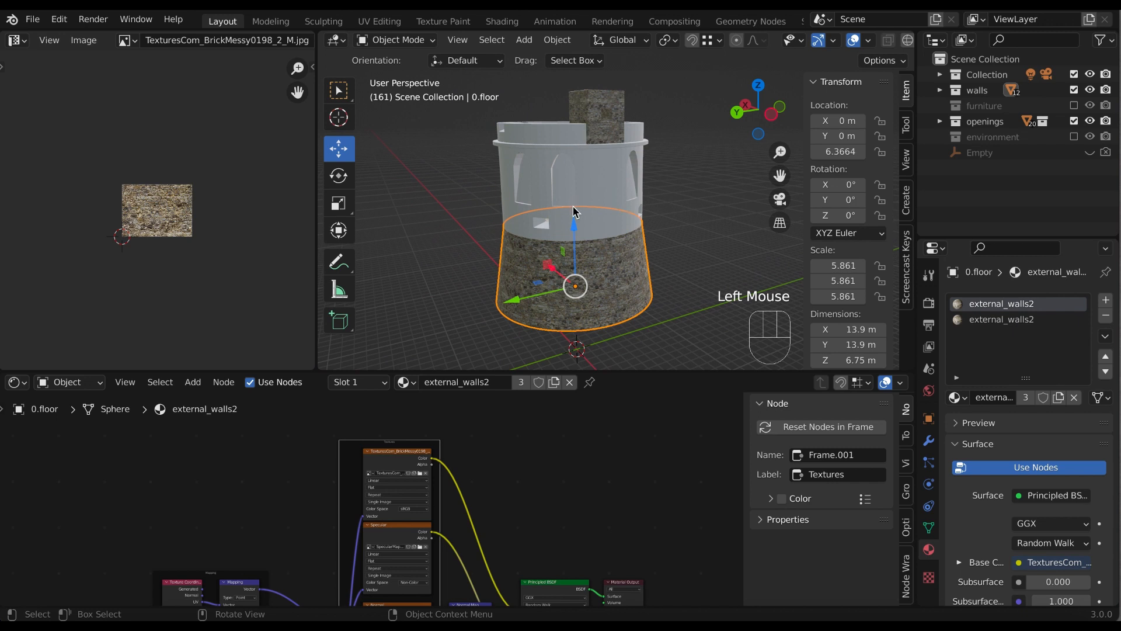
# Remove the duplicate second external_walls2 material slot from 0.floor and check the lower wall from several sides.
pyautogui.click(1073, 322)
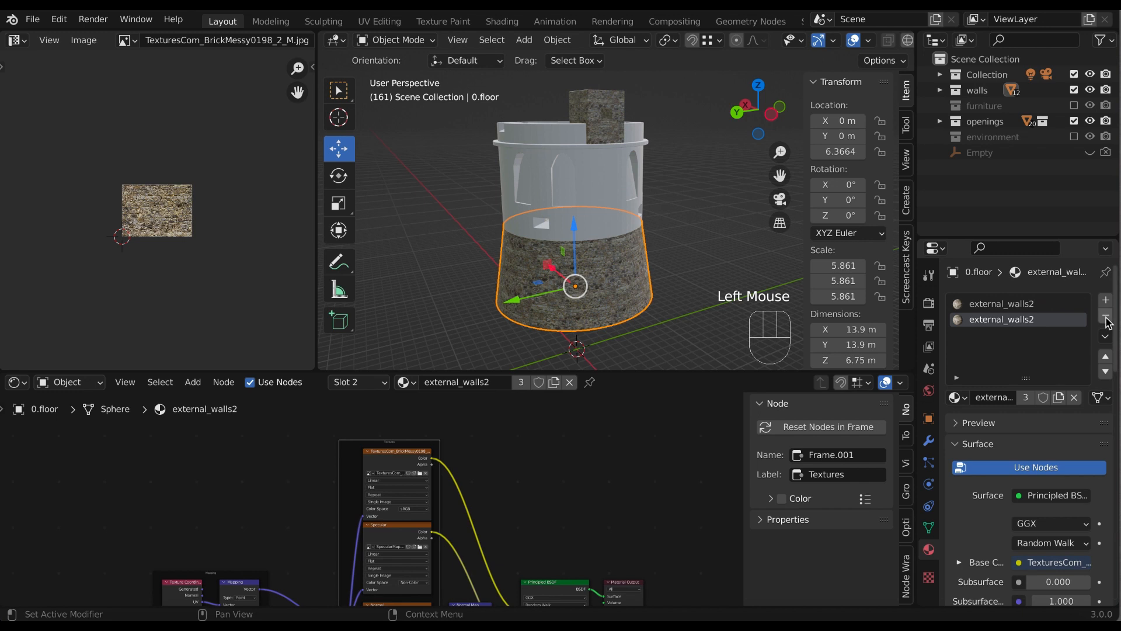
pyautogui.click(1106, 318)
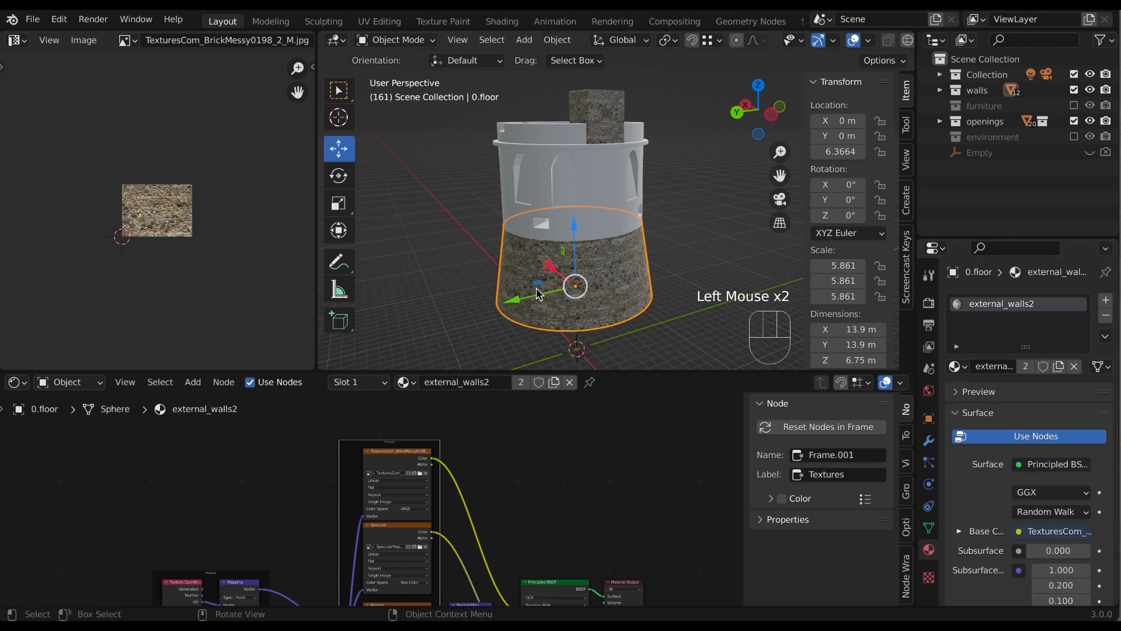
pyautogui.scroll(1, 575, 251)
pyautogui.moveTo(667, 259); pyautogui.dragTo(777, 226, button='middle')
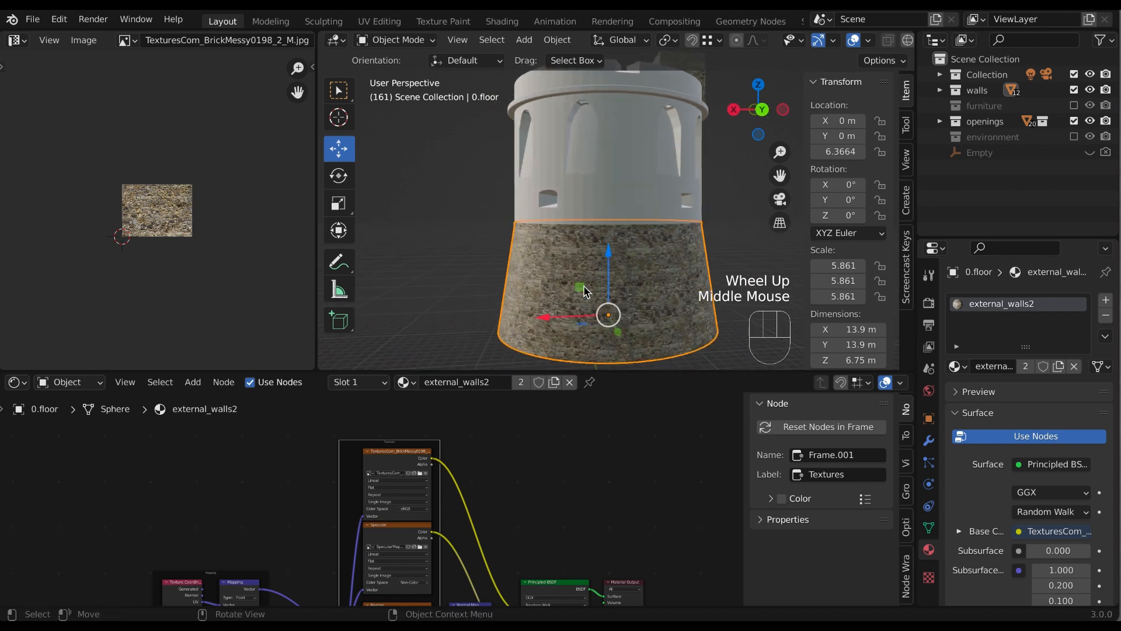
pyautogui.moveTo(506, 295); pyautogui.dragTo(574, 302, button='middle')
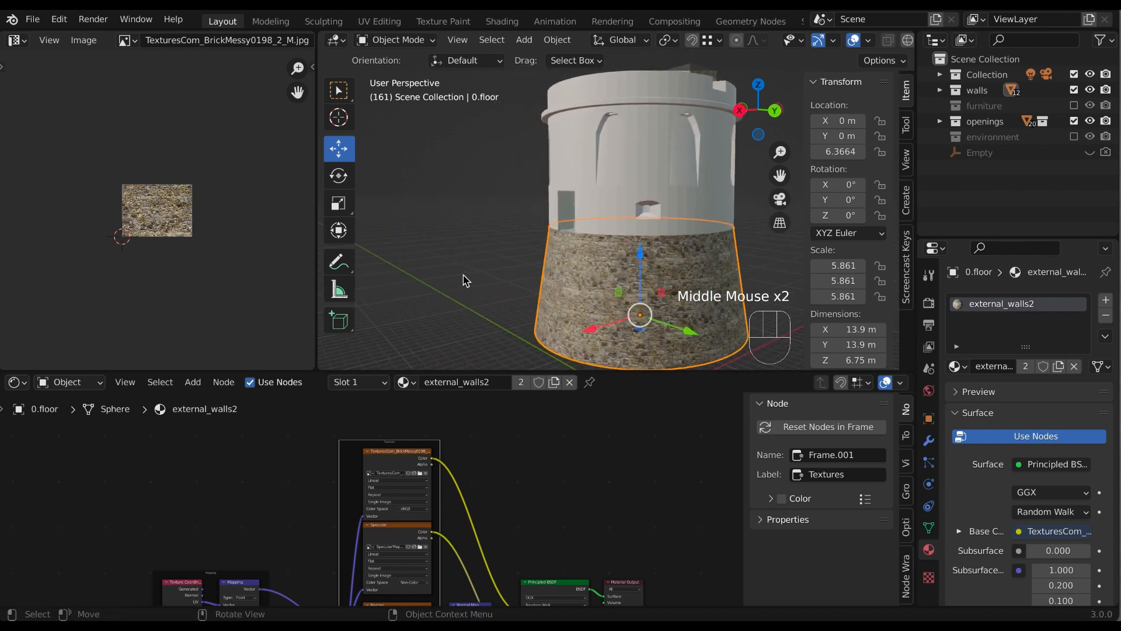